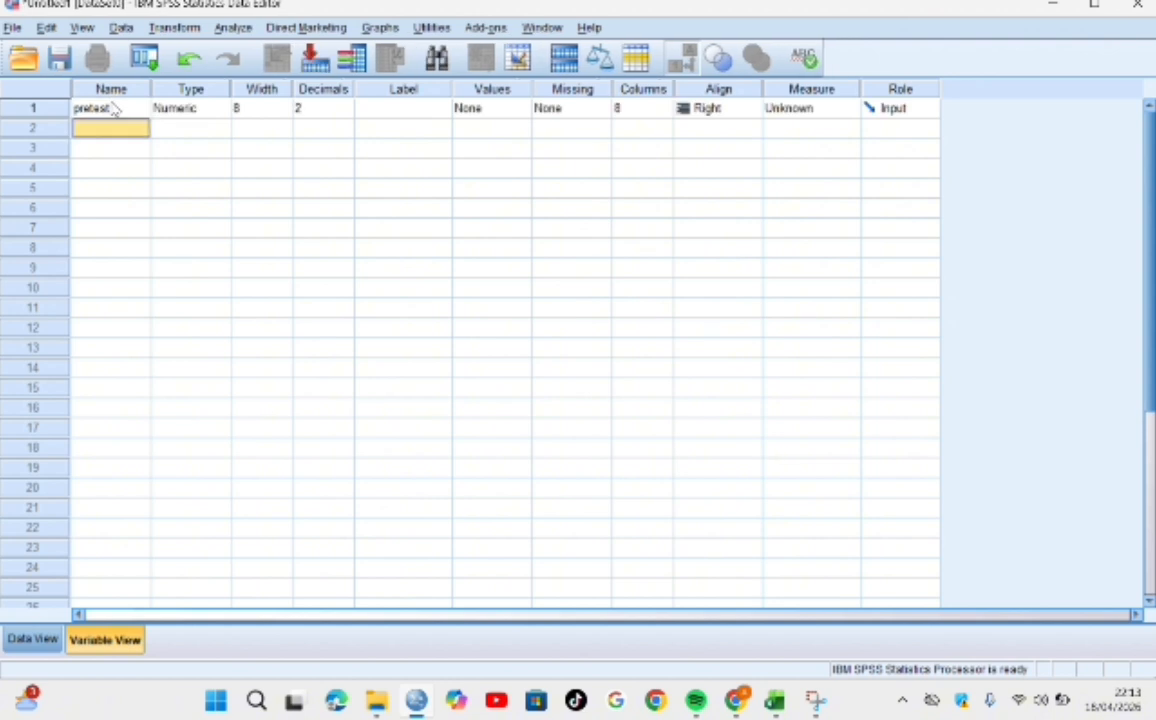
- Define a second variable named postest below pretest
{"action": "type", "text": "postes"}
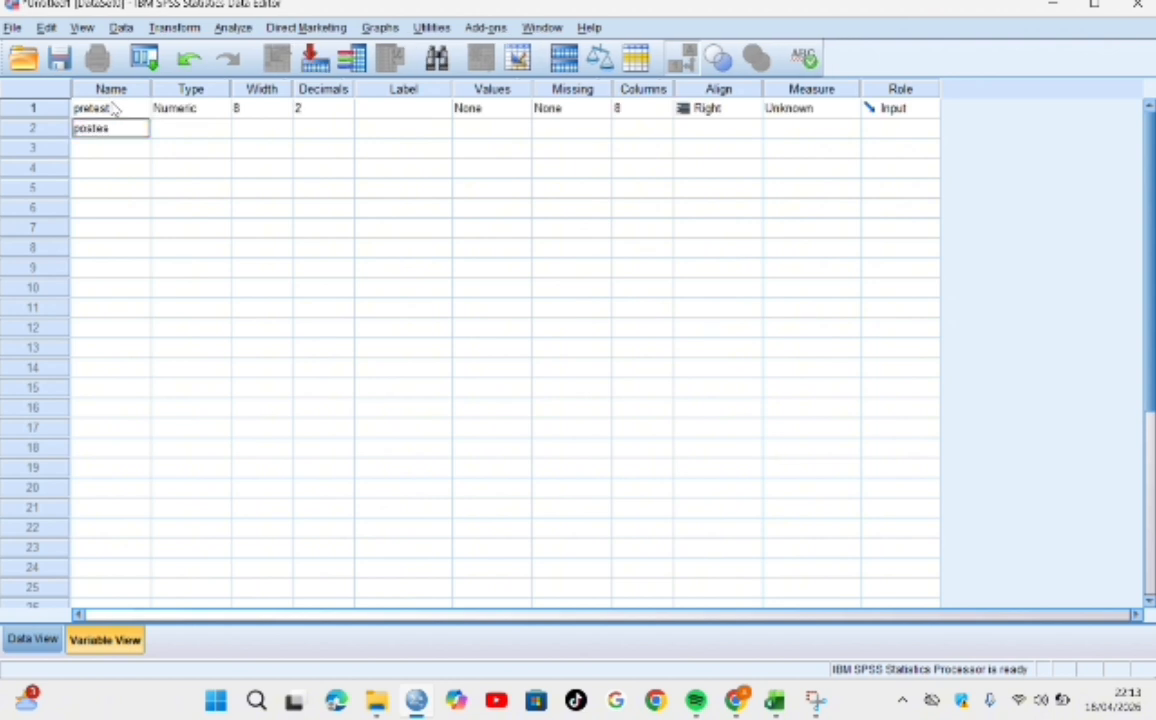
{"action": "key", "text": "Tab"}
{"action": "key", "text": "Tab"}
{"action": "key", "text": "Tab"}
{"action": "key", "text": "Tab"}
{"action": "key", "text": "Tab"}
{"action": "key", "text": "Tab"}
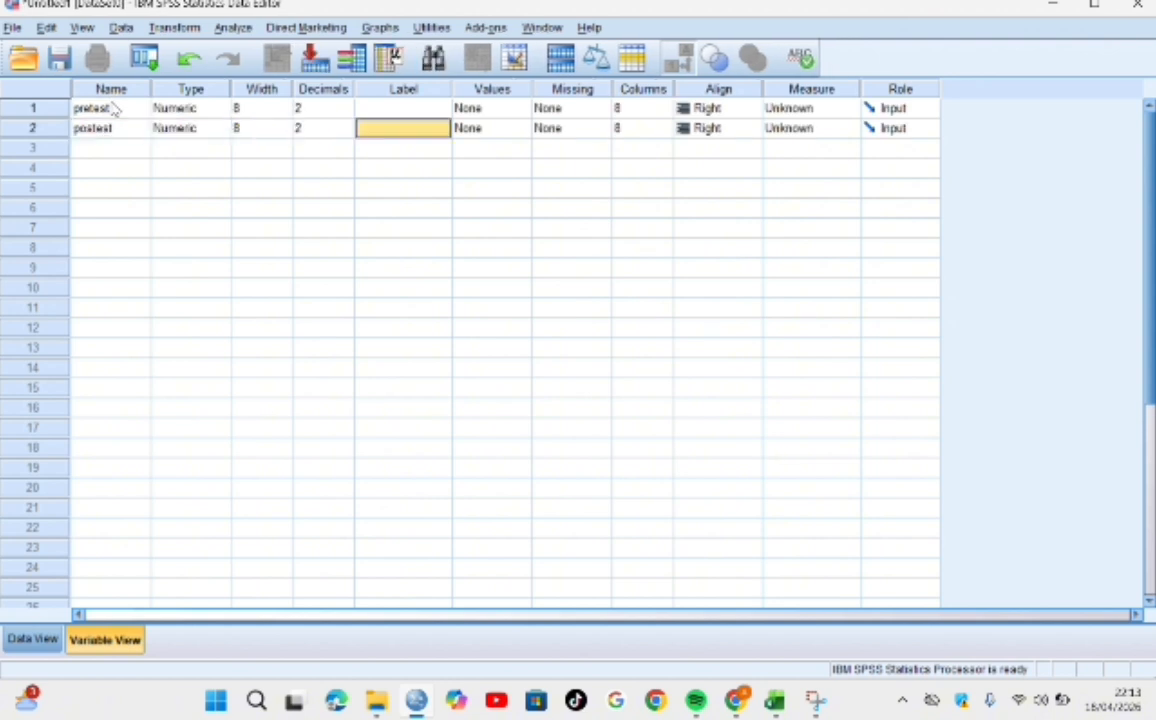
- Set the measurement level of both postest and pretest to Scale
{"action": "key", "text": "Tab"}
{"action": "key", "text": "Tab"}
{"action": "key", "text": "Tab"}
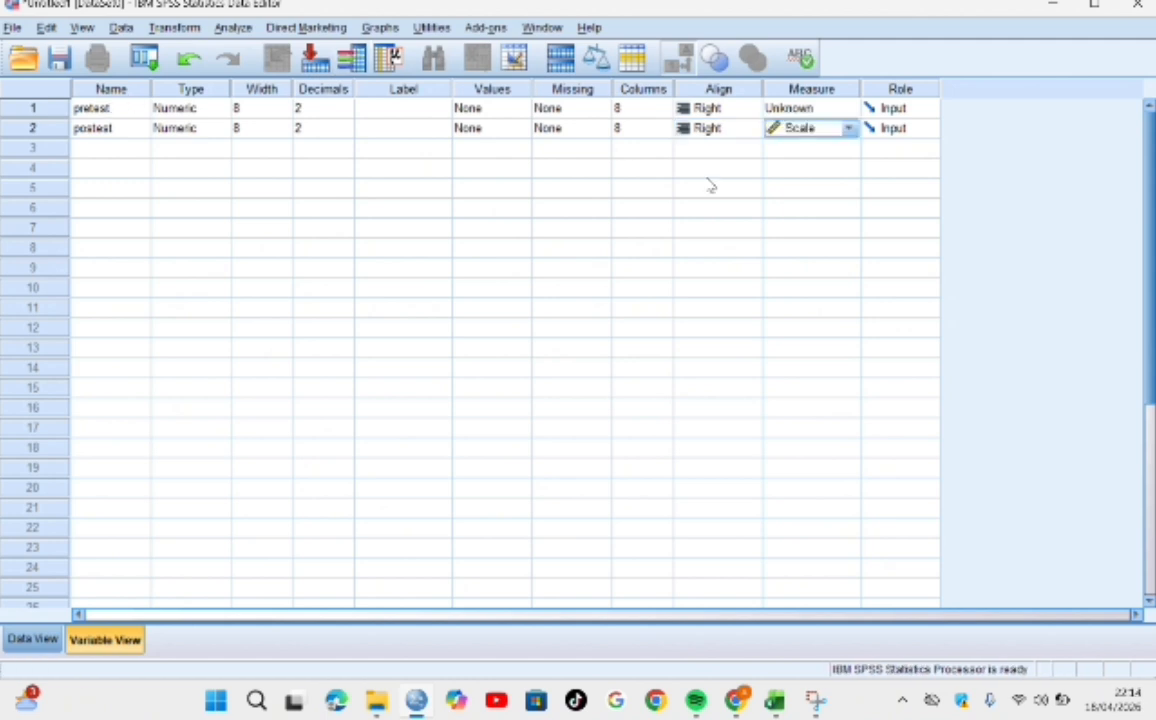
{"action": "left_click", "coordinate": [829, 130]}
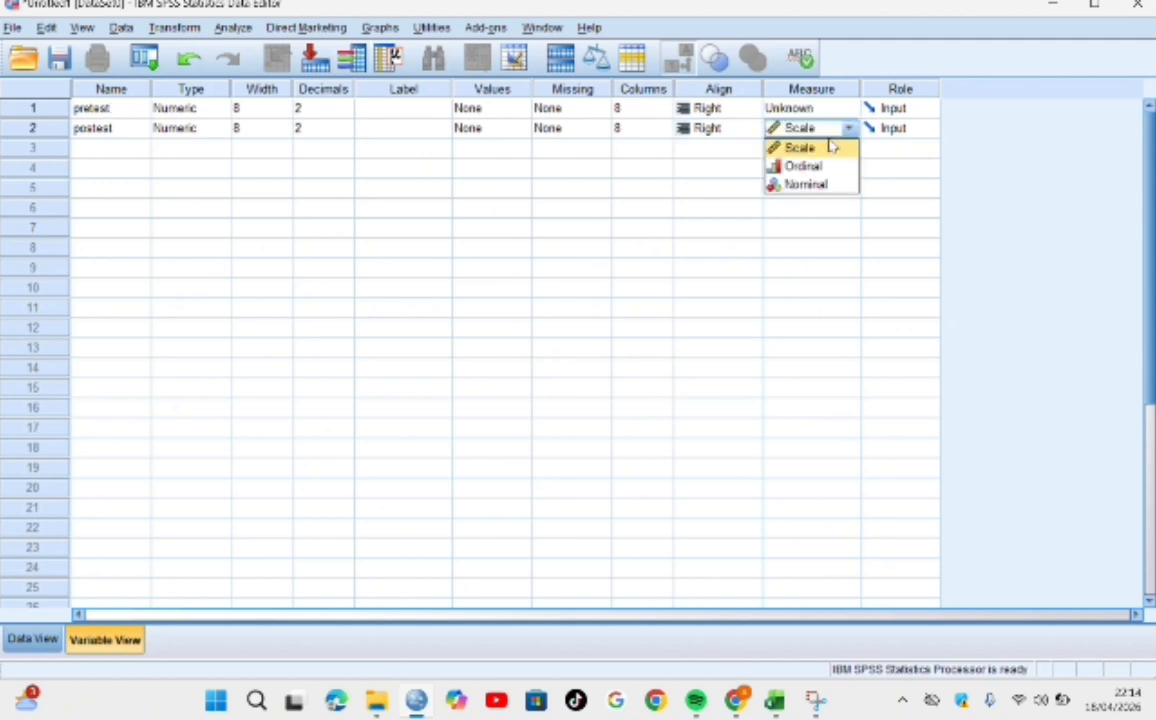
{"action": "left_click", "coordinate": [829, 146]}
{"action": "left_click", "coordinate": [843, 109]}
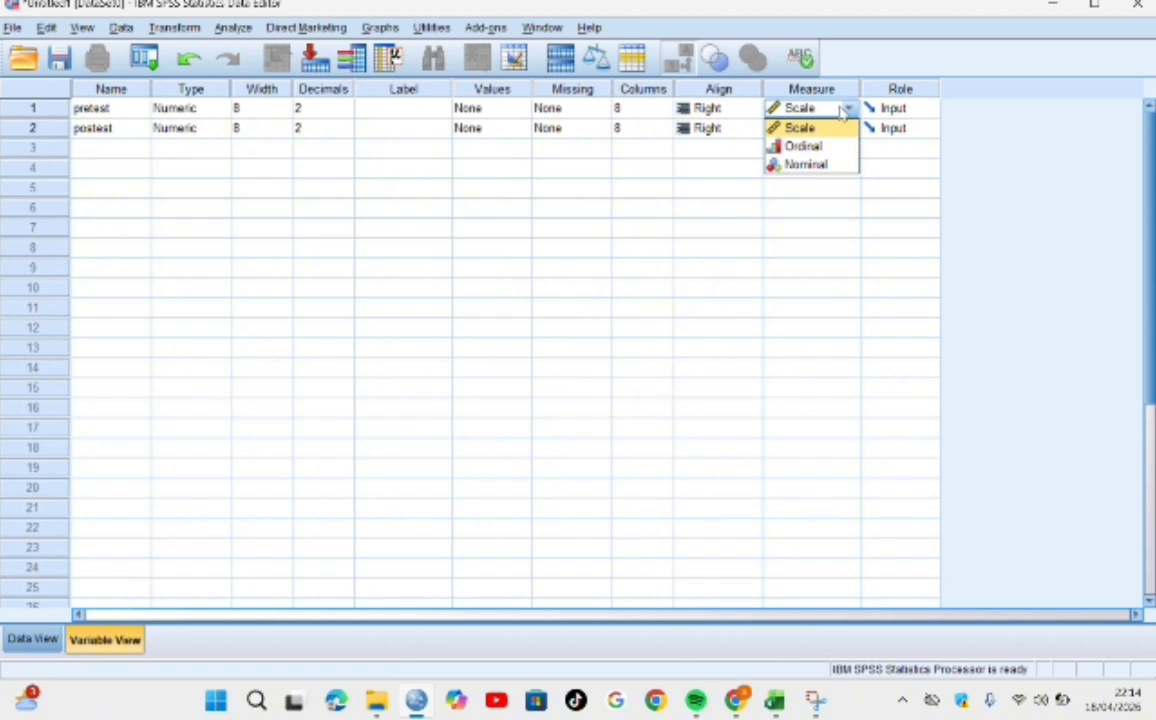
{"action": "left_click", "coordinate": [808, 129]}
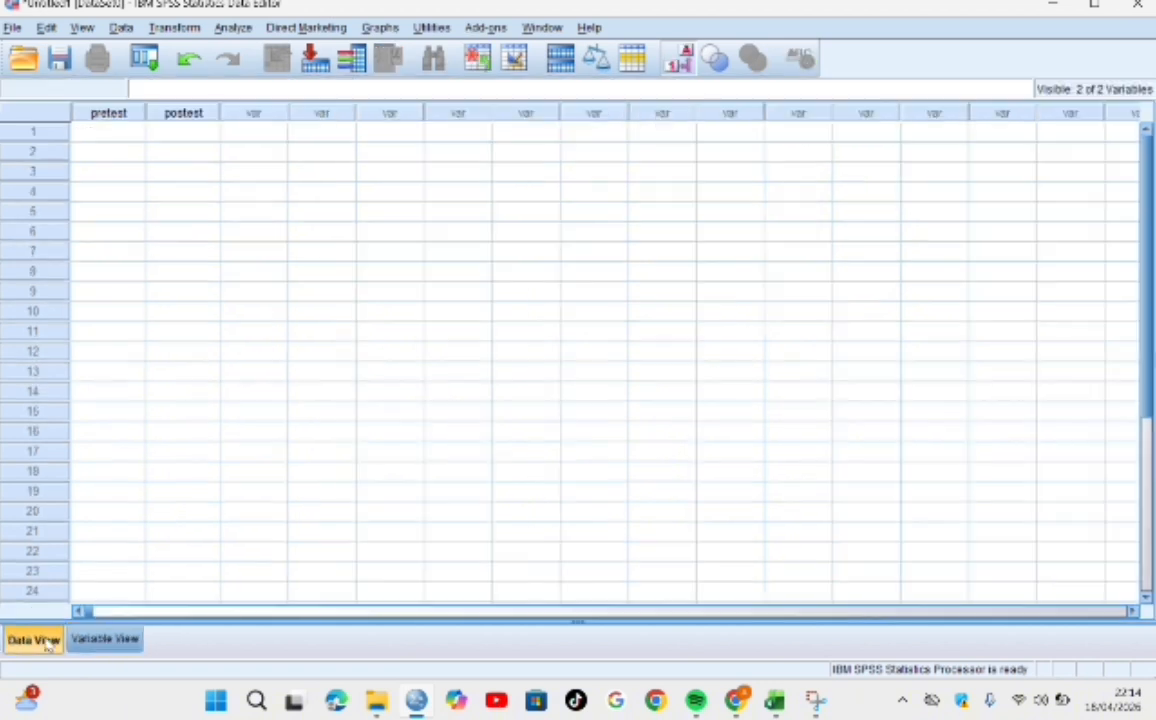
- Switch to Excel and copy the Pretest and Posttest scores of all 30 respondents, cells B2:C31, on the Kontrol sheet
{"action": "left_click", "coordinate": [45, 640]}
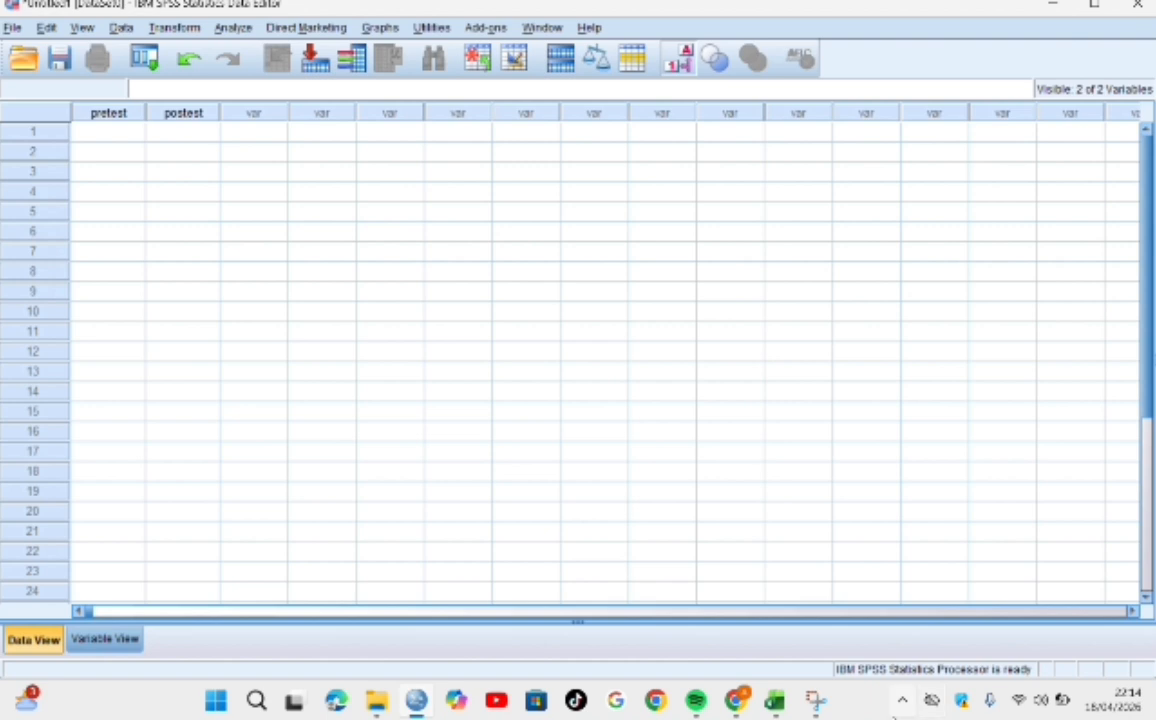
{"action": "mouse_move", "coordinate": [775, 700]}
{"action": "left_click", "coordinate": [705, 630]}
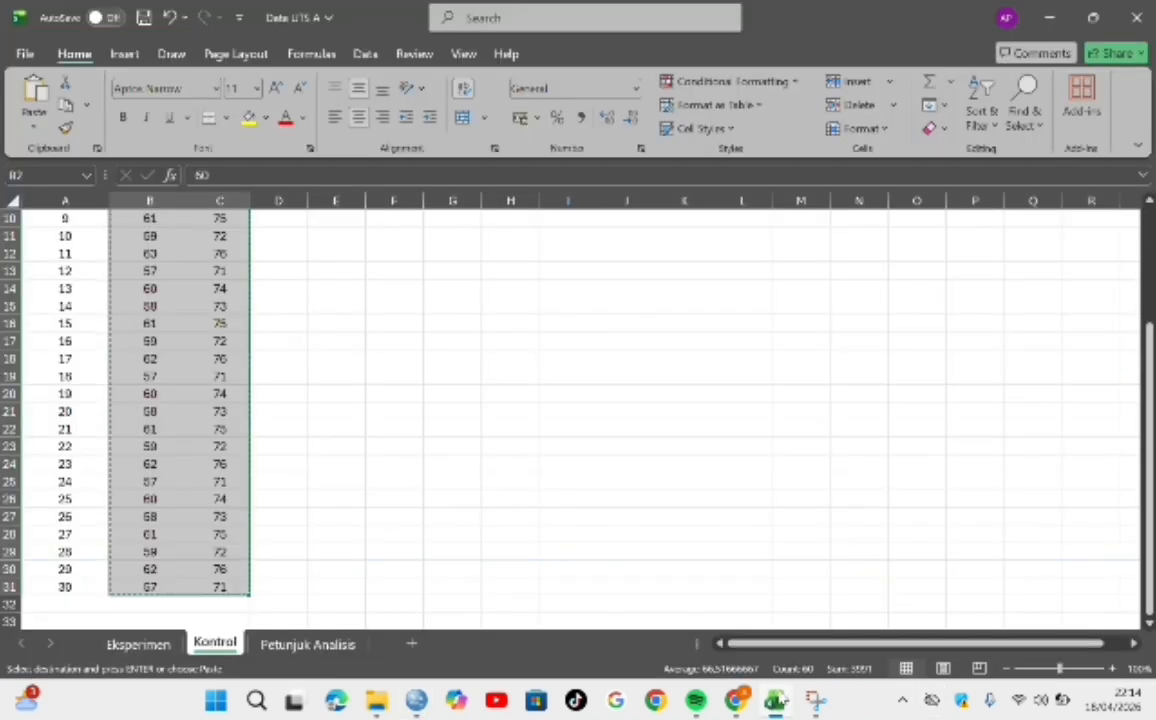
{"action": "left_click", "coordinate": [175, 463]}
{"action": "key", "text": "Up"}
{"action": "key", "text": "Up"}
{"action": "key", "text": "Up"}
{"action": "key", "text": "Up"}
{"action": "key", "text": "Up"}
{"action": "key", "text": "Up"}
{"action": "key", "text": "Up"}
{"action": "key", "text": "Up"}
{"action": "key", "text": "Up"}
{"action": "key", "text": "Up"}
{"action": "key", "text": "Up"}
{"action": "key", "text": "Up"}
{"action": "key", "text": "Up"}
{"action": "key", "text": "Up"}
{"action": "key", "text": "Up"}
{"action": "key", "text": "Up"}
{"action": "key", "text": "Up"}
{"action": "key", "text": "Up"}
{"action": "key", "text": "Up"}
{"action": "key", "text": "Up"}
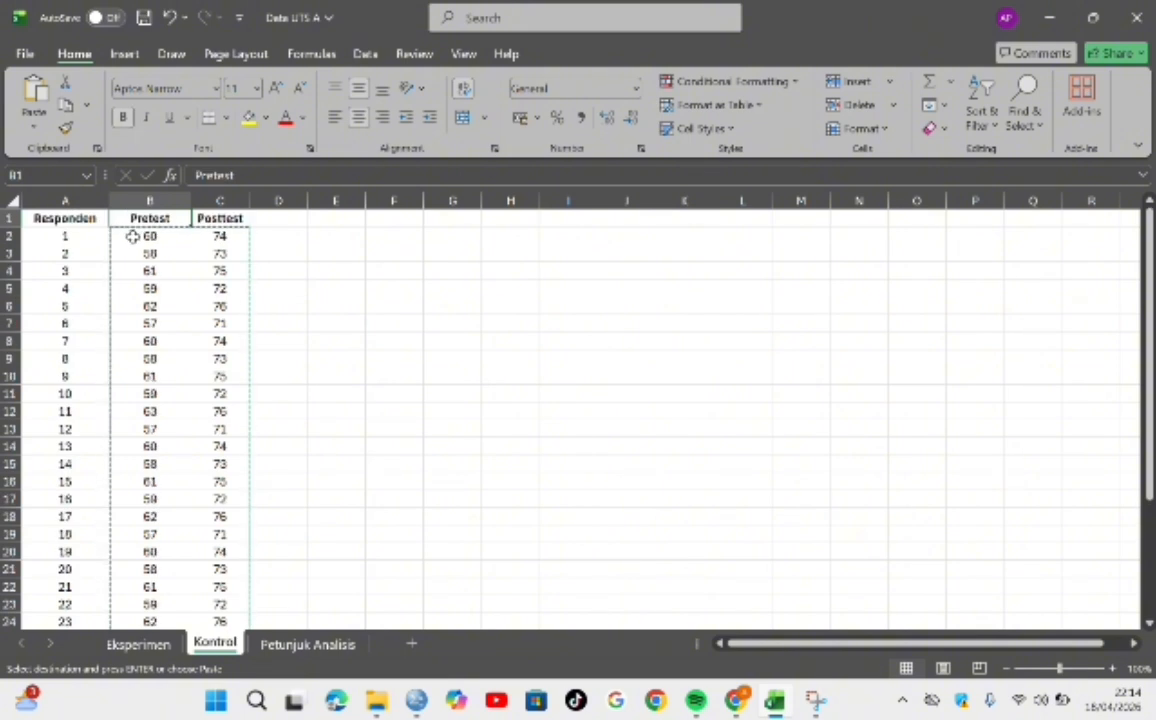
{"action": "left_click_drag", "start_coordinate": [150, 236], "coordinate": [213, 570]}
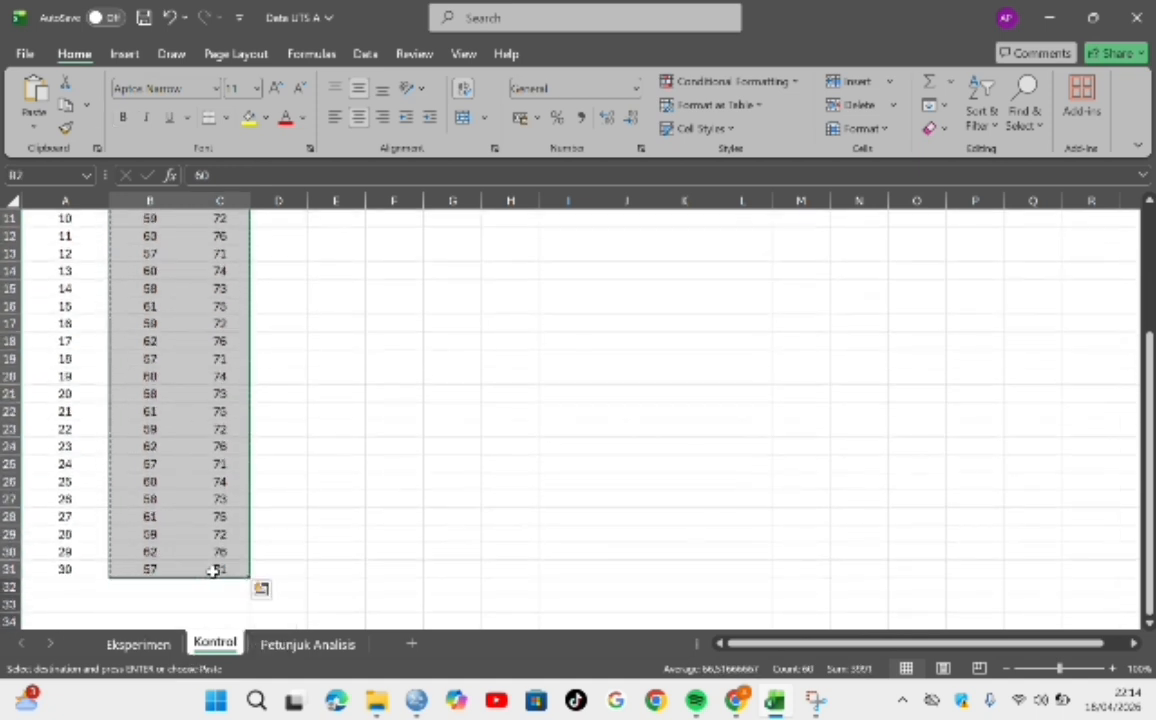
- Return to SPSS and paste the copied scores into the pretest and postest columns, starting at row 1
{"action": "mouse_move", "coordinate": [417, 705]}
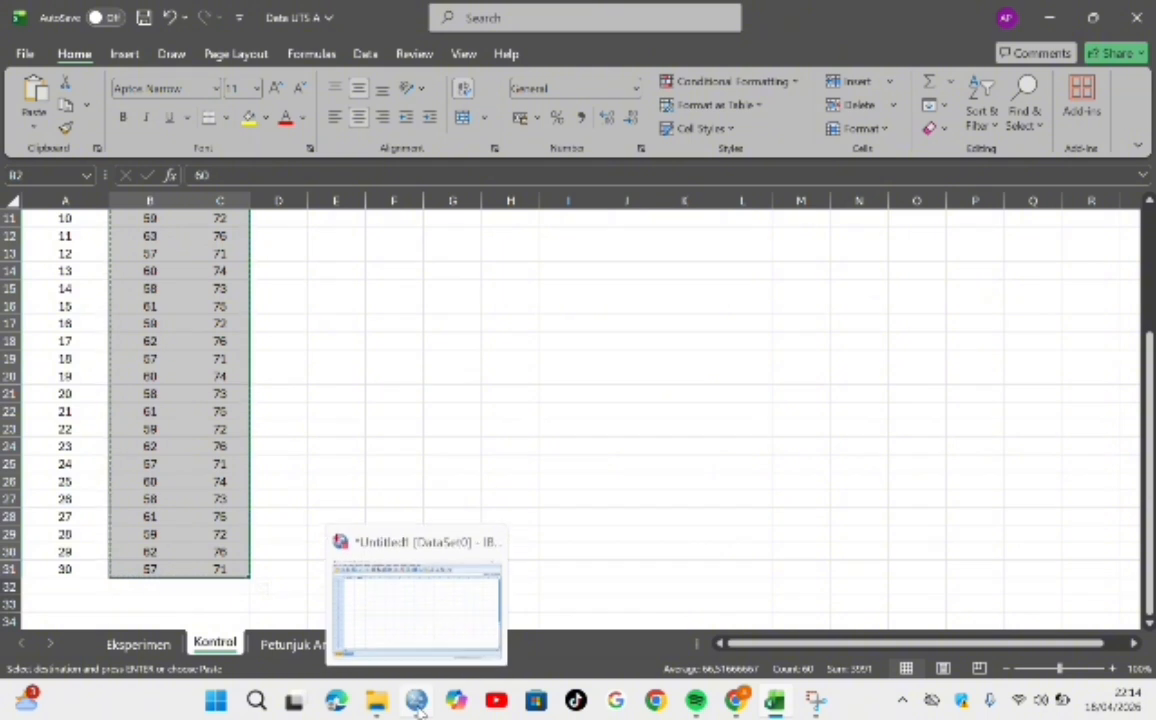
{"action": "left_click", "coordinate": [430, 645]}
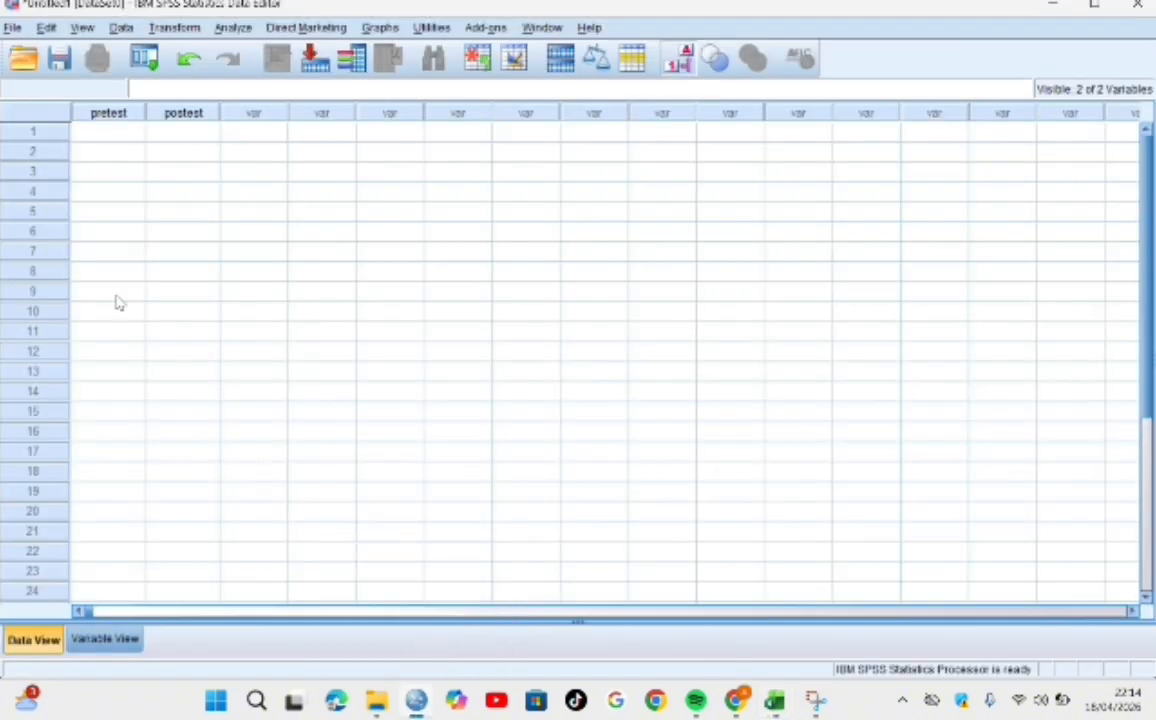
{"action": "left_click", "coordinate": [110, 134]}
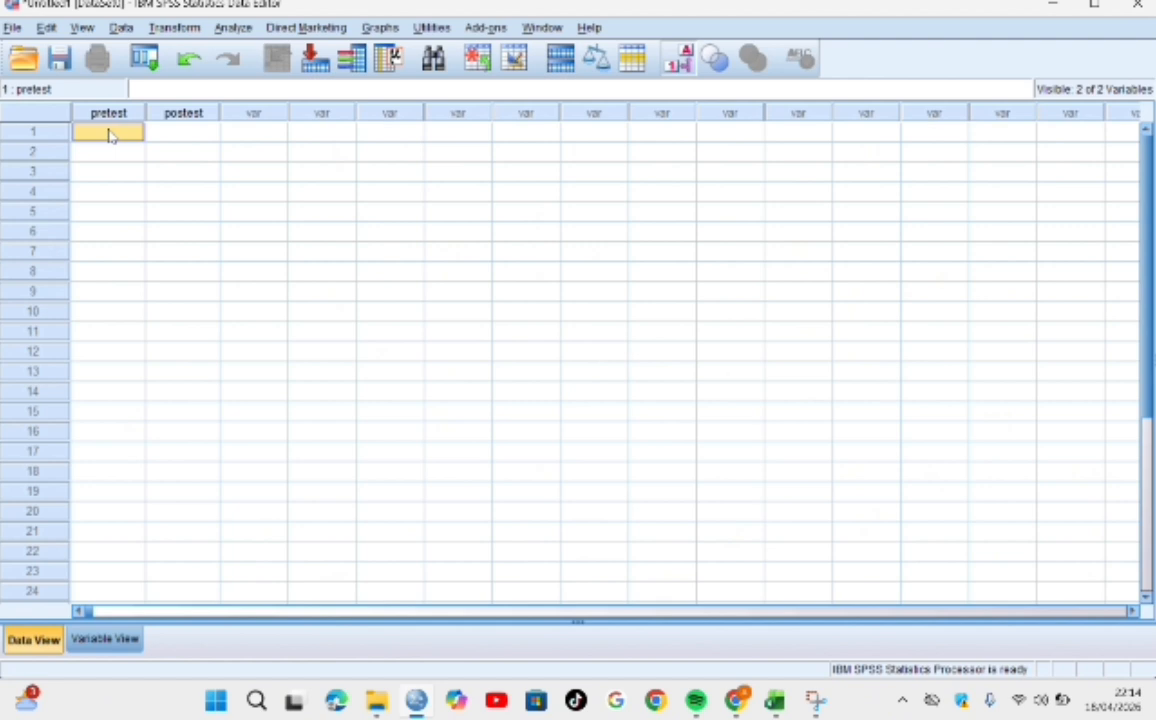
{"action": "key", "text": "ctrl+v"}
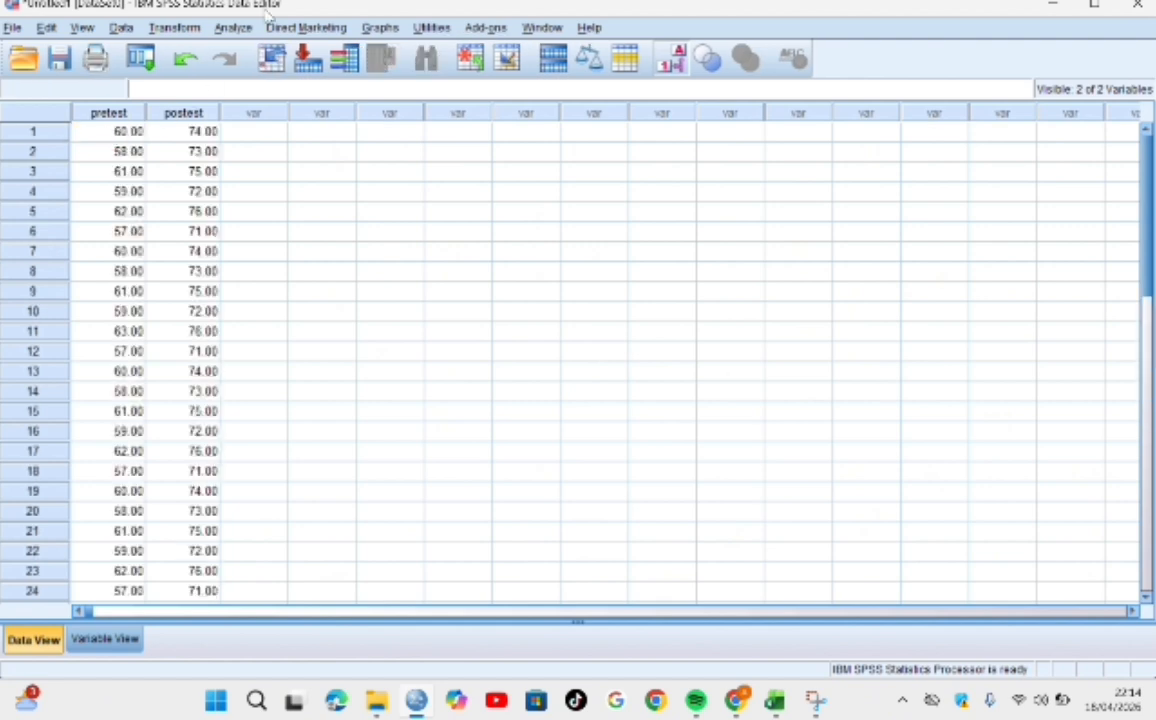
- Start an Explore analysis and add pretest and postest to its dependent list
{"action": "left_click", "coordinate": [236, 28]}
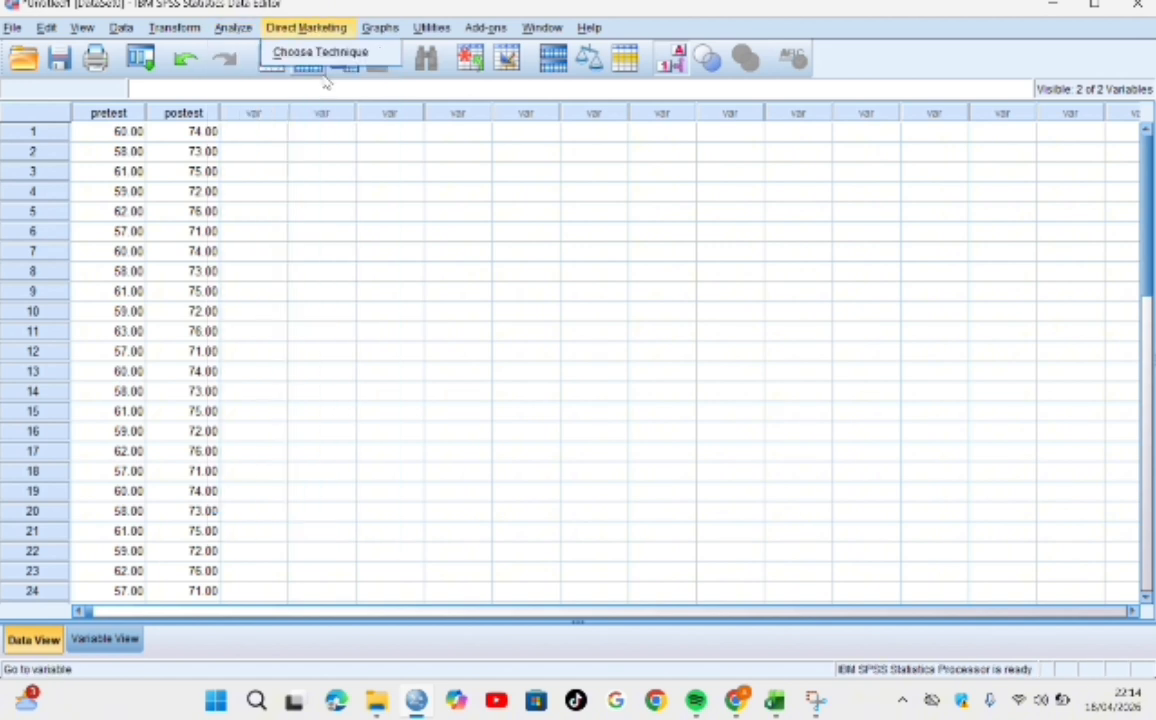
{"action": "left_click", "coordinate": [228, 28]}
{"action": "left_click", "coordinate": [230, 28]}
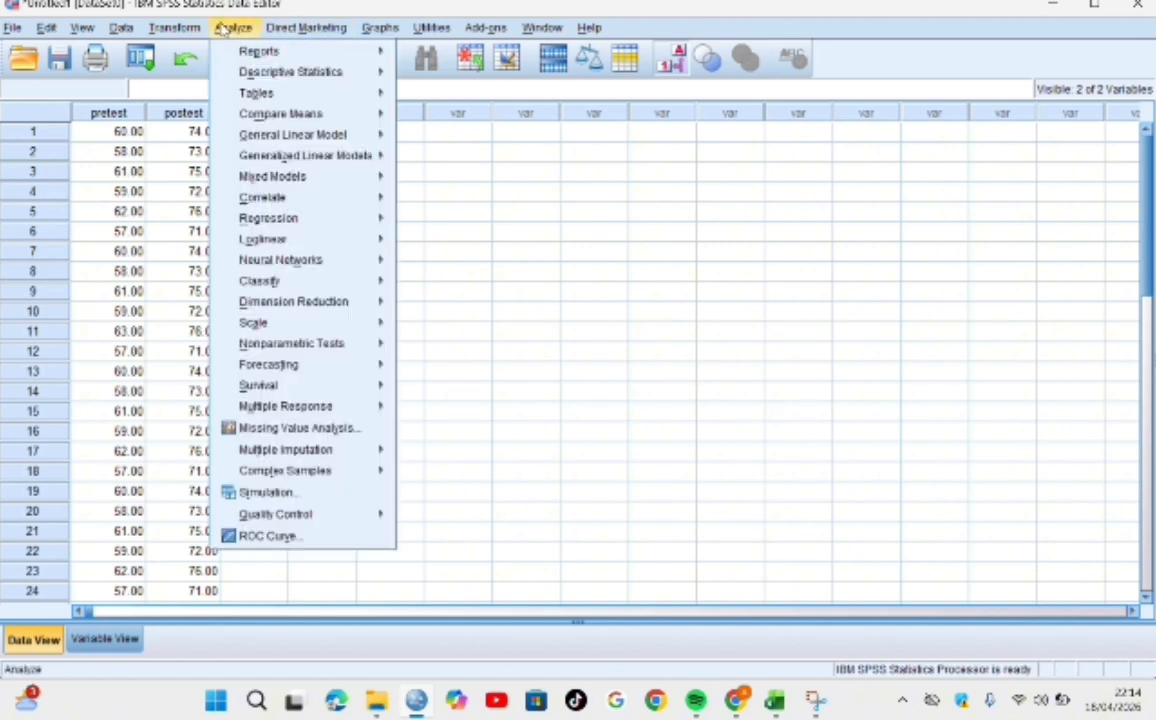
{"action": "mouse_move", "coordinate": [314, 78]}
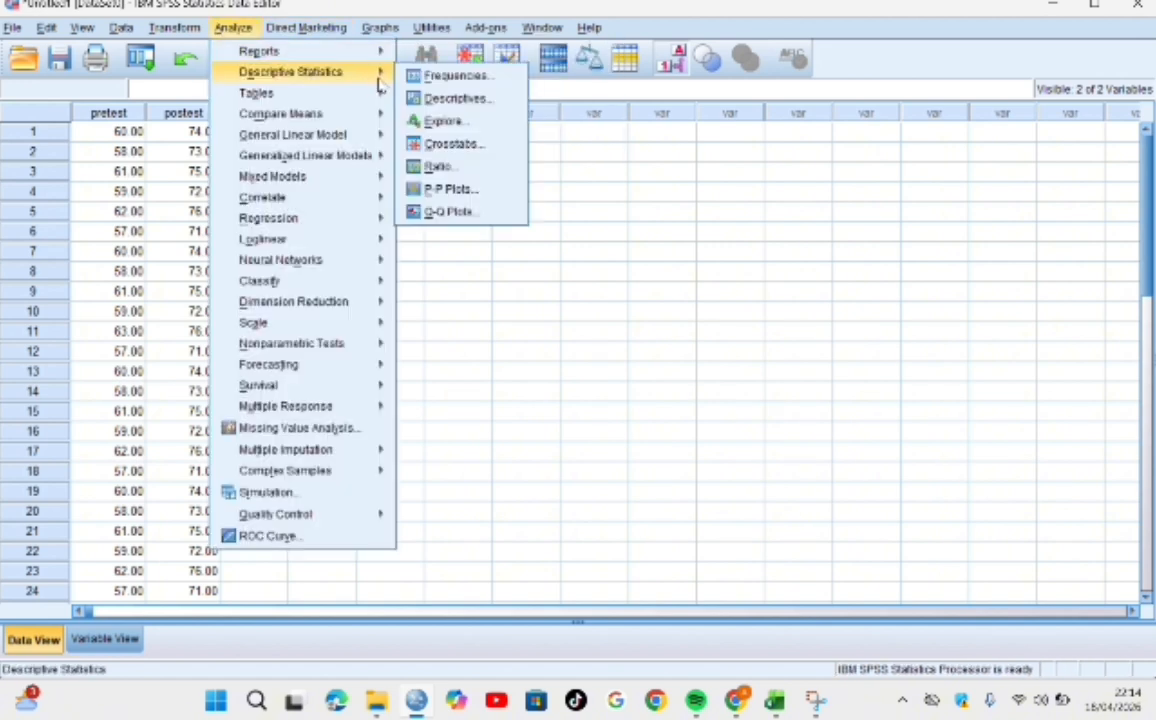
{"action": "left_click", "coordinate": [446, 121]}
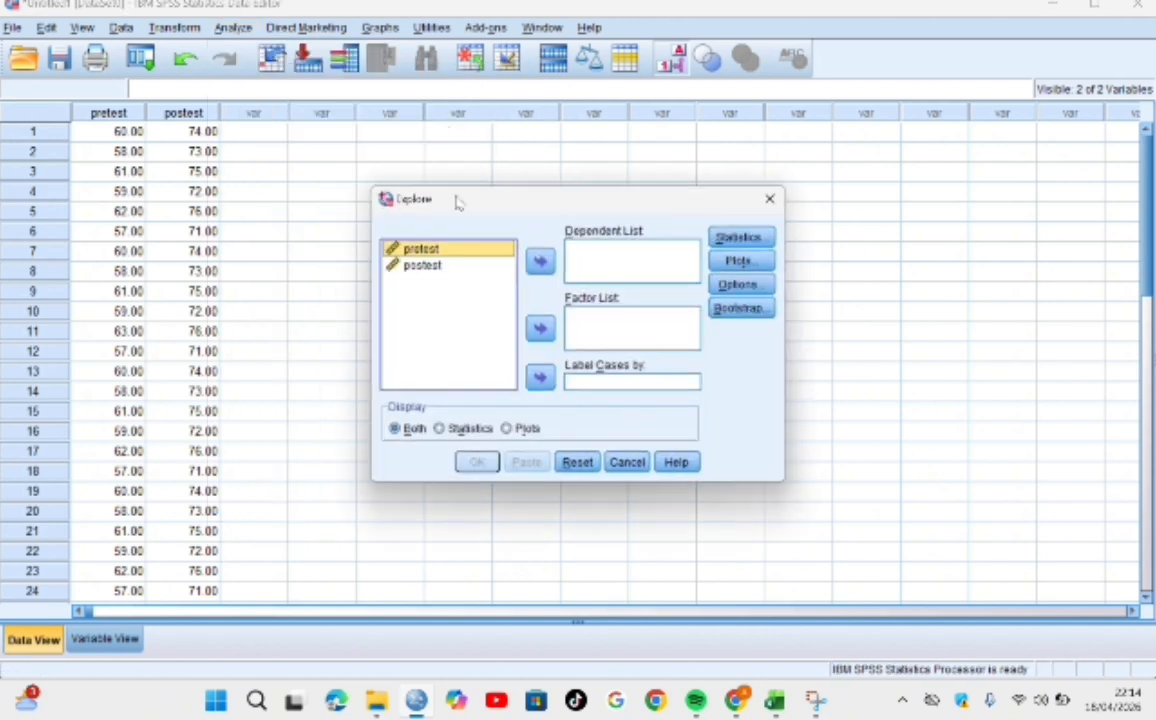
{"action": "left_click", "coordinate": [540, 261]}
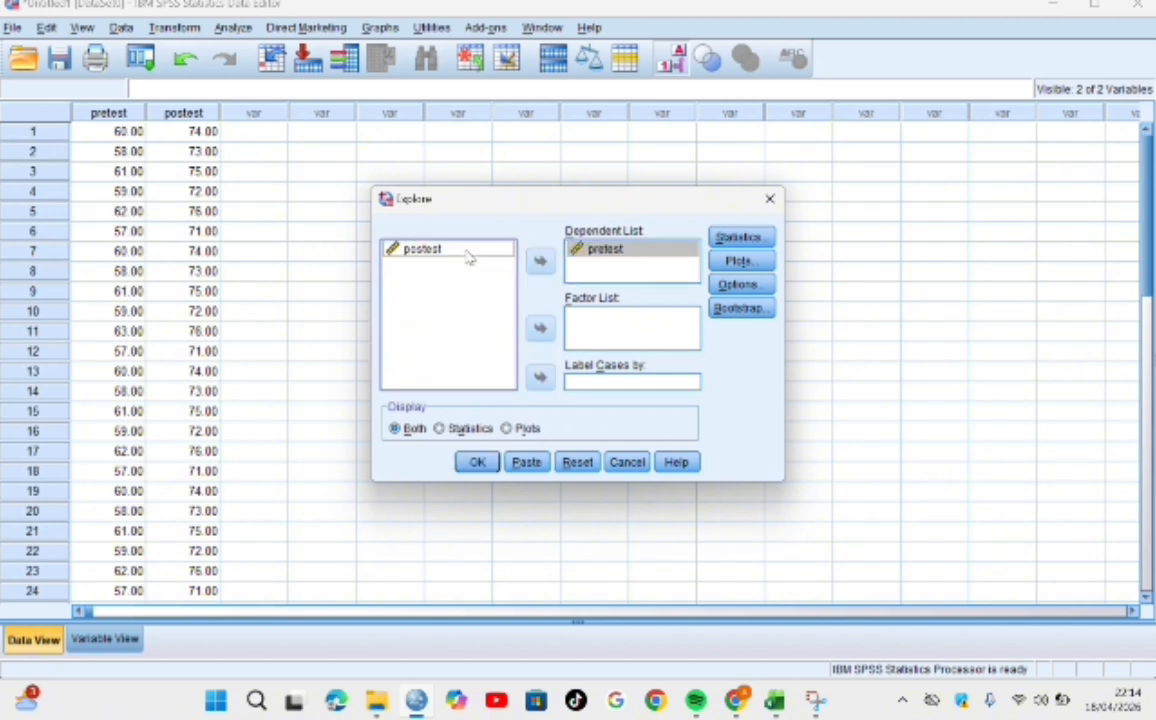
{"action": "left_click", "coordinate": [466, 252]}
{"action": "left_click", "coordinate": [540, 261]}
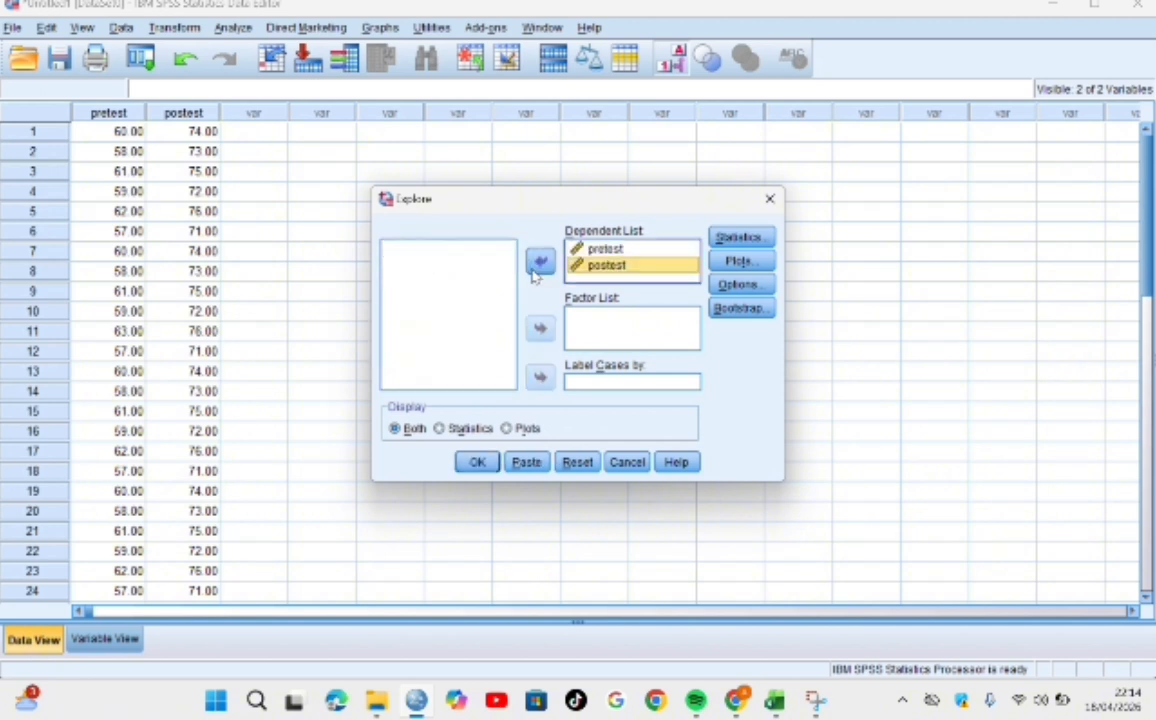
- Enable normality plots with tests for the Explore analysis and run it
{"action": "left_click", "coordinate": [741, 262]}
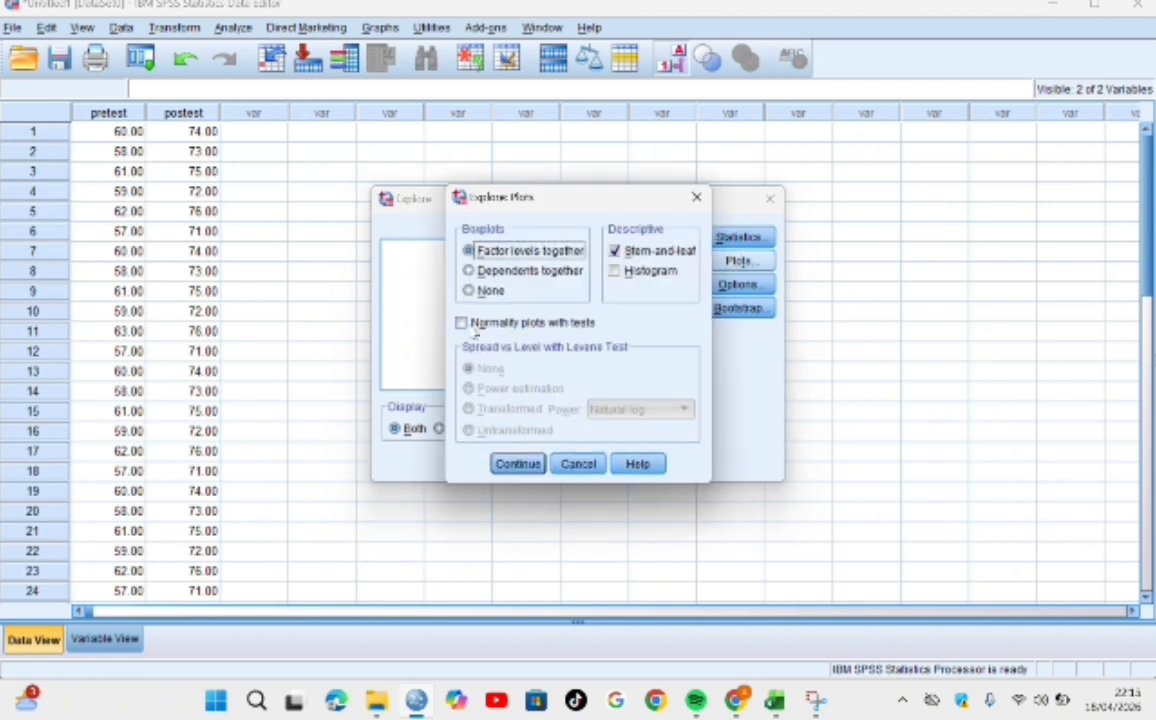
{"action": "left_click", "coordinate": [462, 322]}
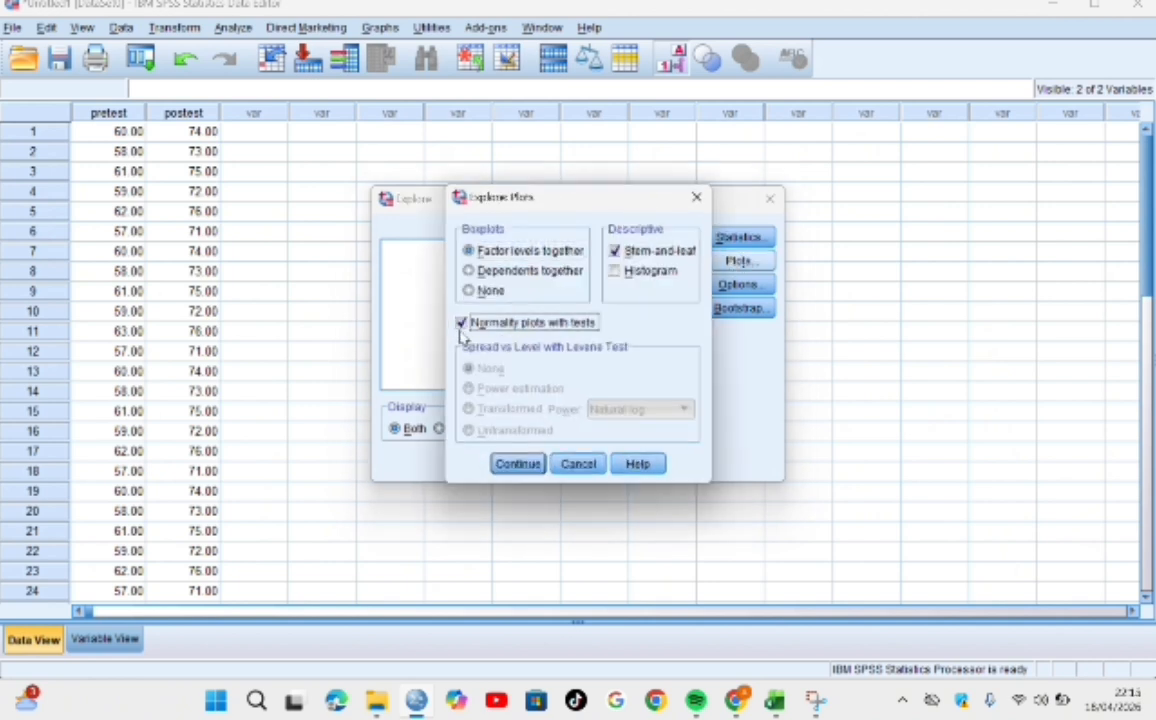
{"action": "left_click", "coordinate": [520, 465]}
{"action": "left_click", "coordinate": [475, 463]}
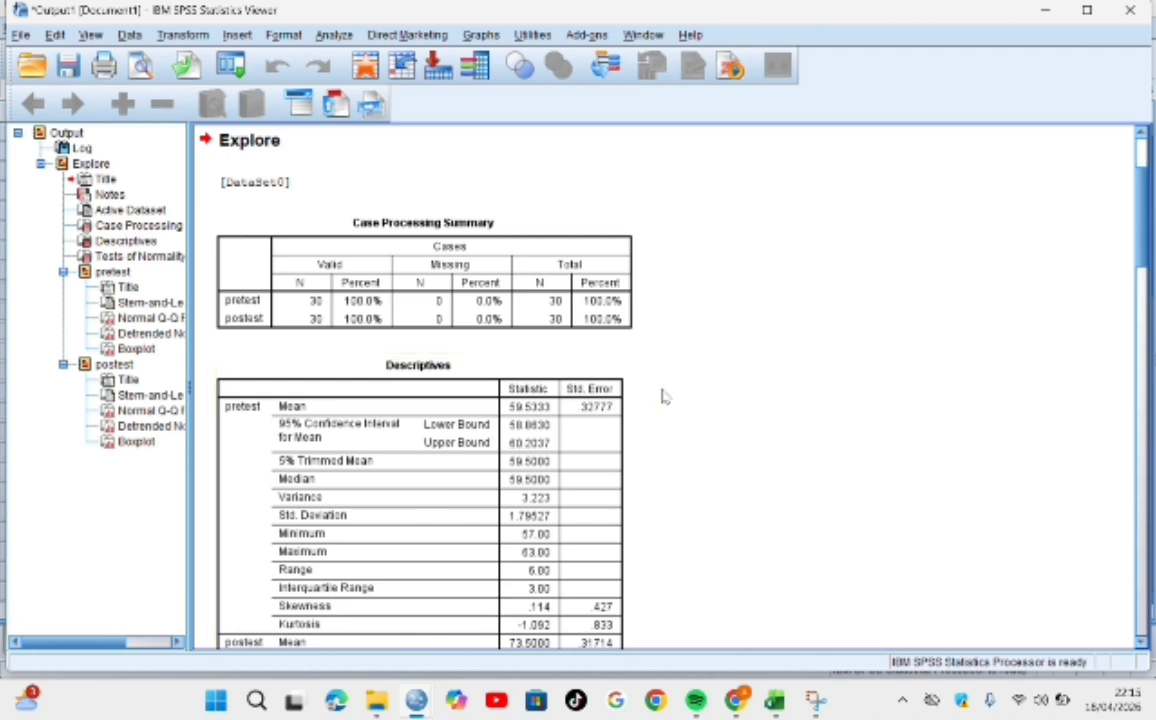
- Examine the Tests of Normality table in the Explore output for pretest and postest
{"action": "scroll", "coordinate": [645, 382], "scroll_direction": "down", "scroll_amount": 1}
{"action": "scroll", "coordinate": [643, 381], "scroll_direction": "down", "scroll_amount": 10}
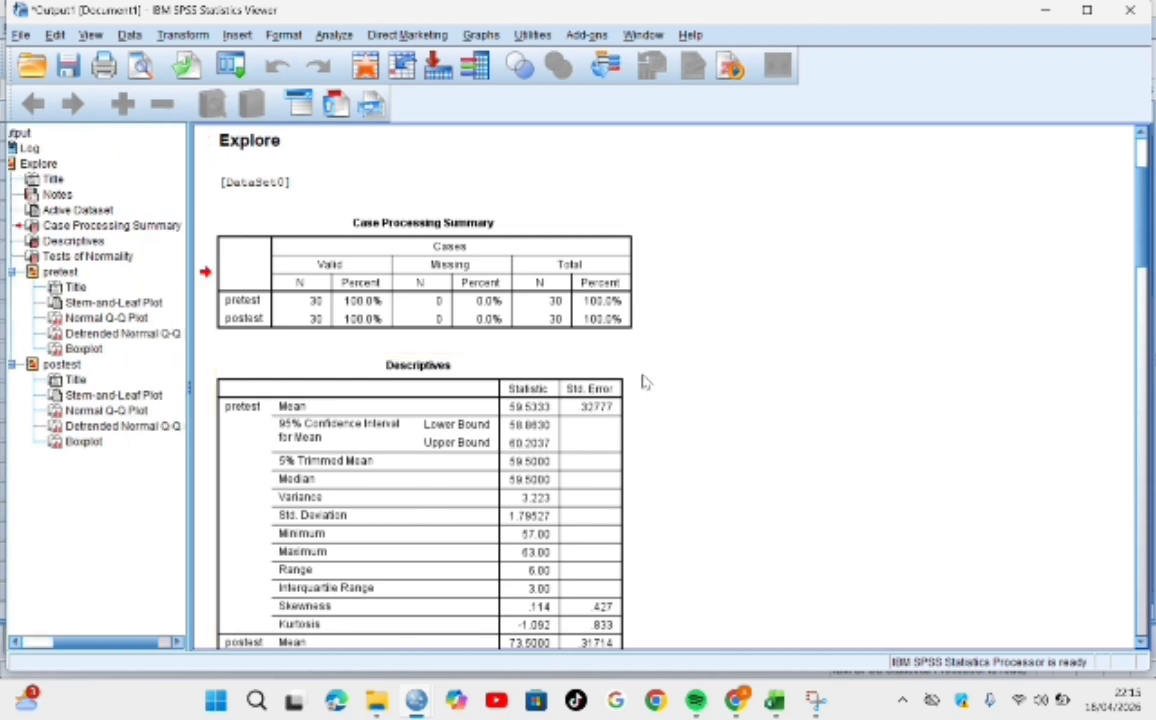
{"action": "scroll", "coordinate": [643, 381], "scroll_direction": "up", "scroll_amount": 10}
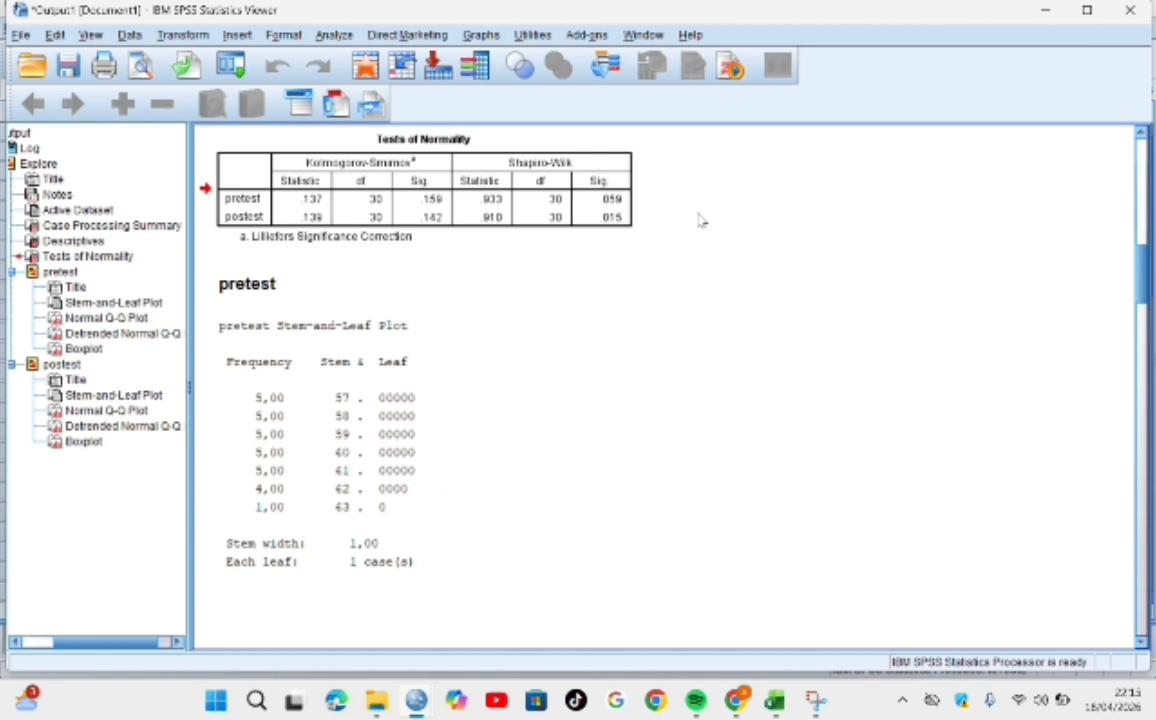
{"action": "left_click", "coordinate": [633, 239]}
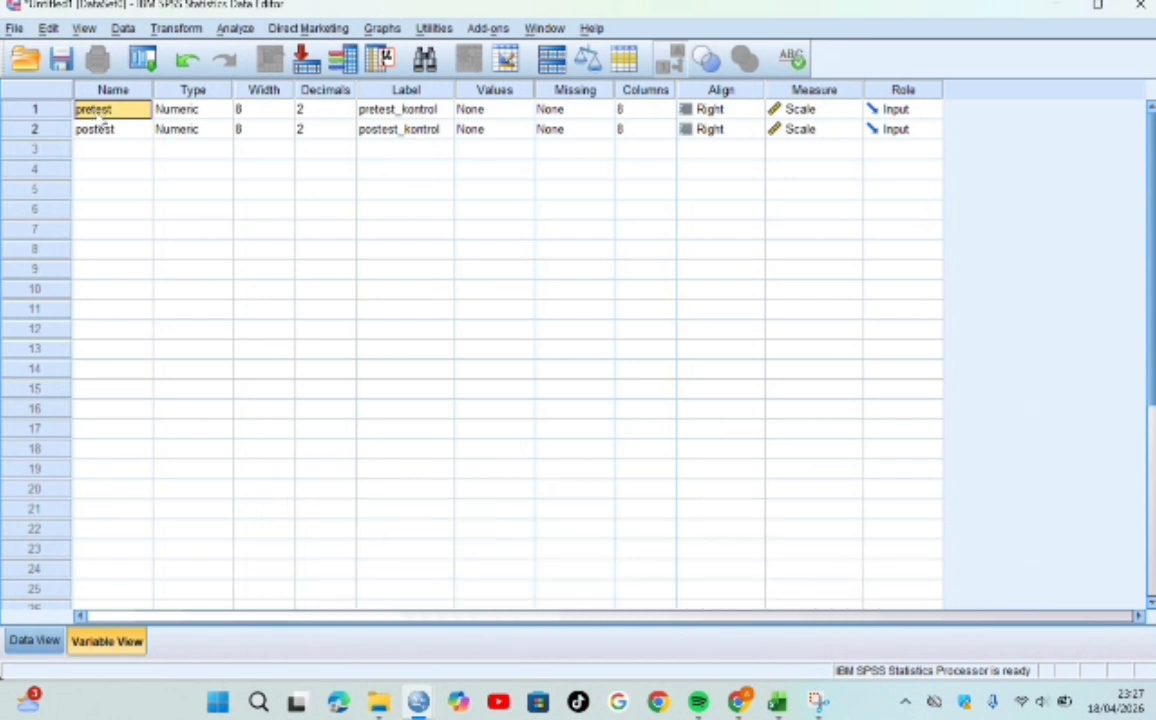
- Paste the copied control-group scores into the empty pretest and postest columns, starting at row 1
{"action": "left_click", "coordinate": [111, 131]}
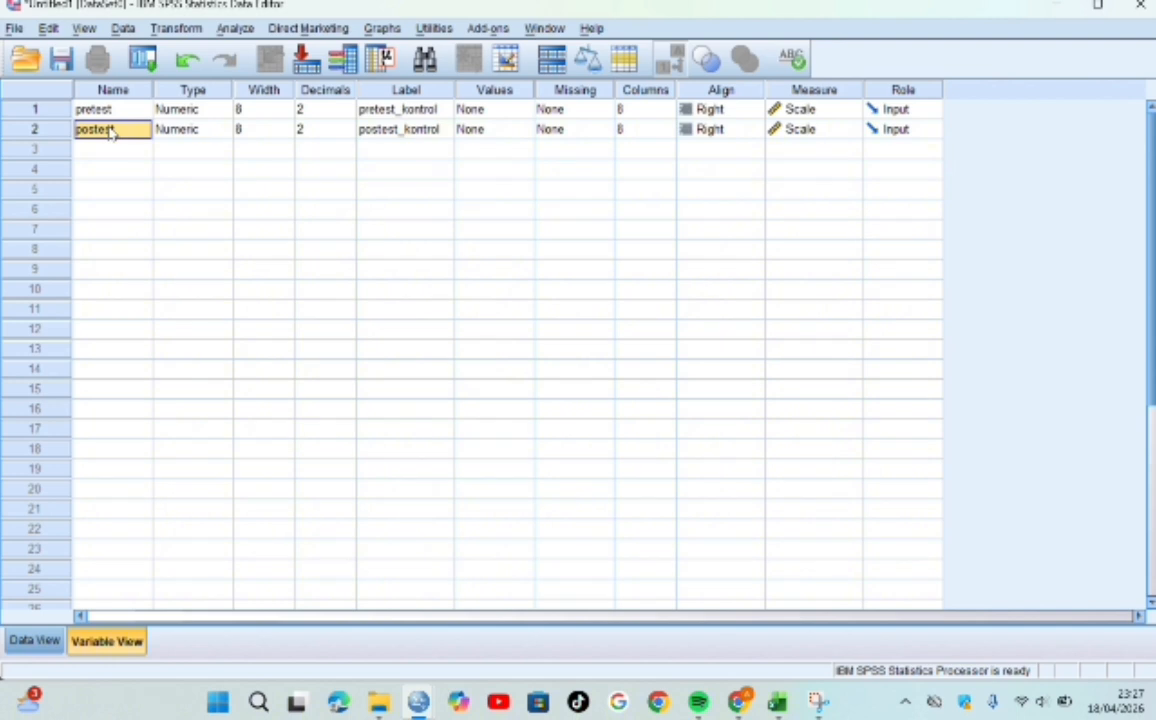
{"action": "left_click", "coordinate": [431, 111]}
{"action": "left_click", "coordinate": [433, 131]}
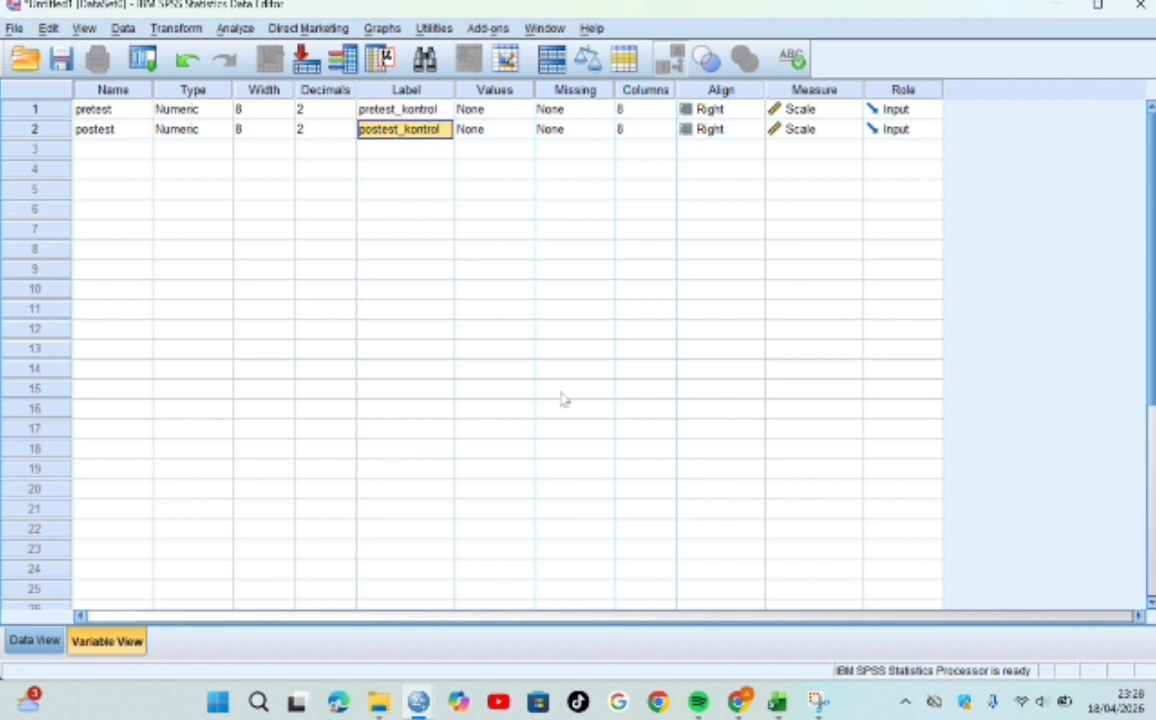
{"action": "left_click", "coordinate": [38, 641]}
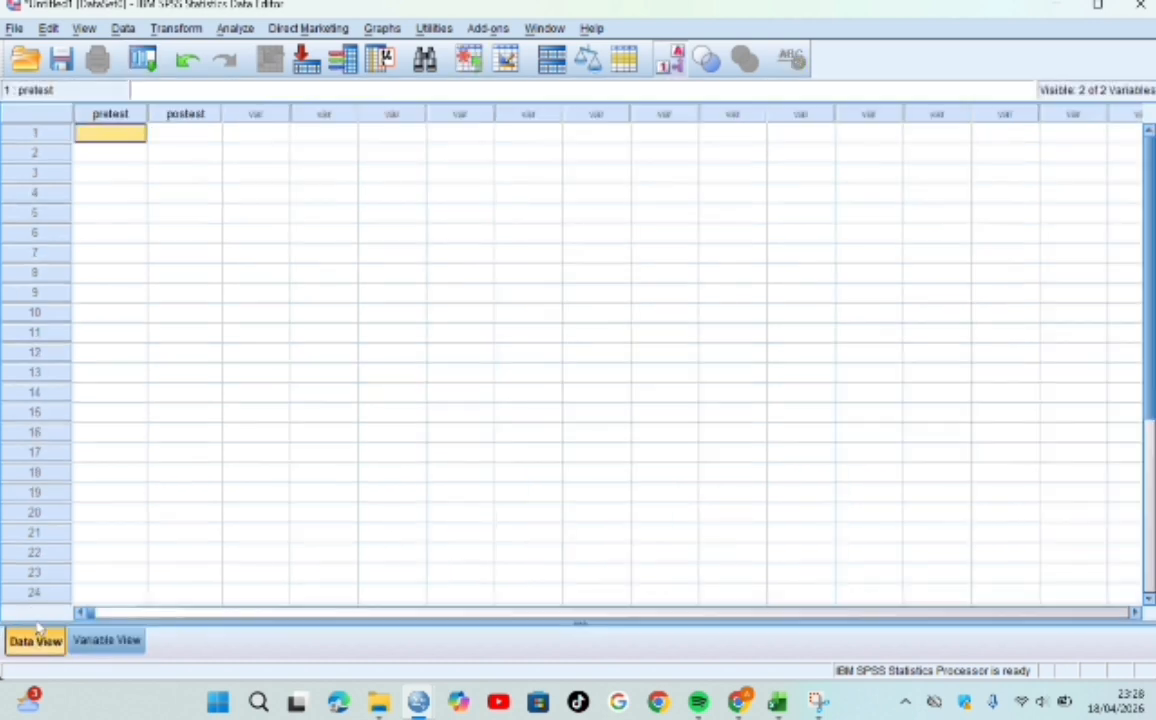
{"action": "key", "text": "ctrl+v"}
- Run a One-Way ANOVA with pretest_kontrol as dependent, postest_kontrol as factor and the homogeneity of variance test included
{"action": "left_click", "coordinate": [235, 29]}
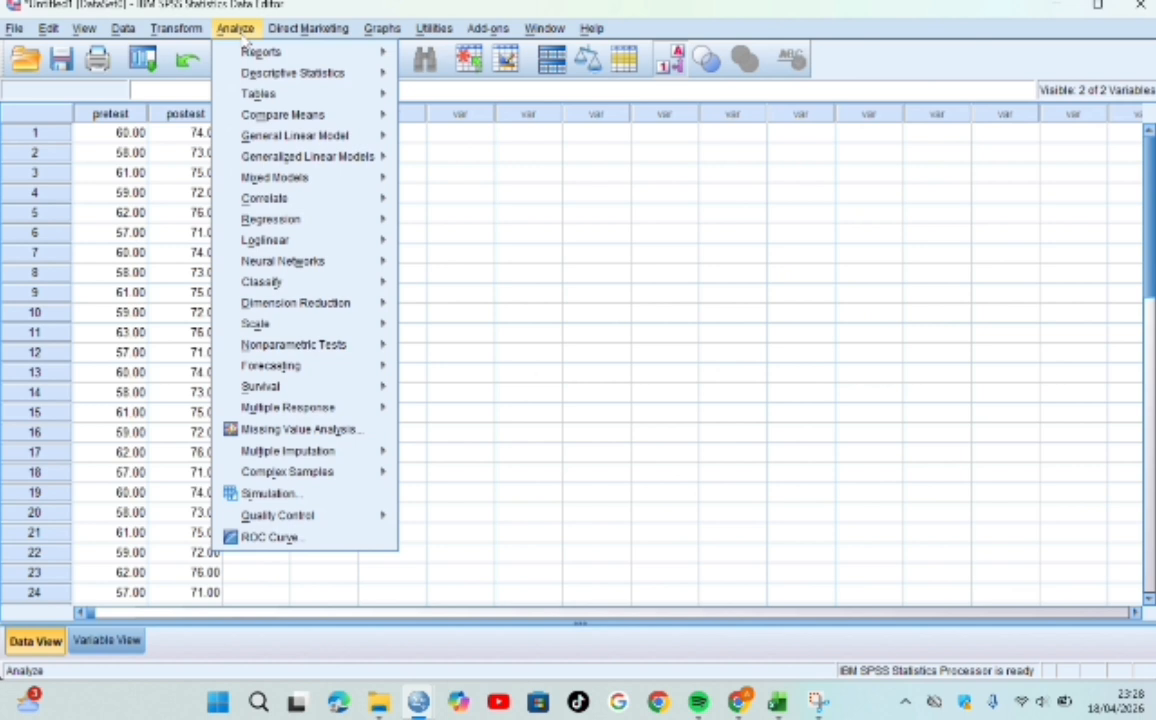
{"action": "mouse_move", "coordinate": [287, 114]}
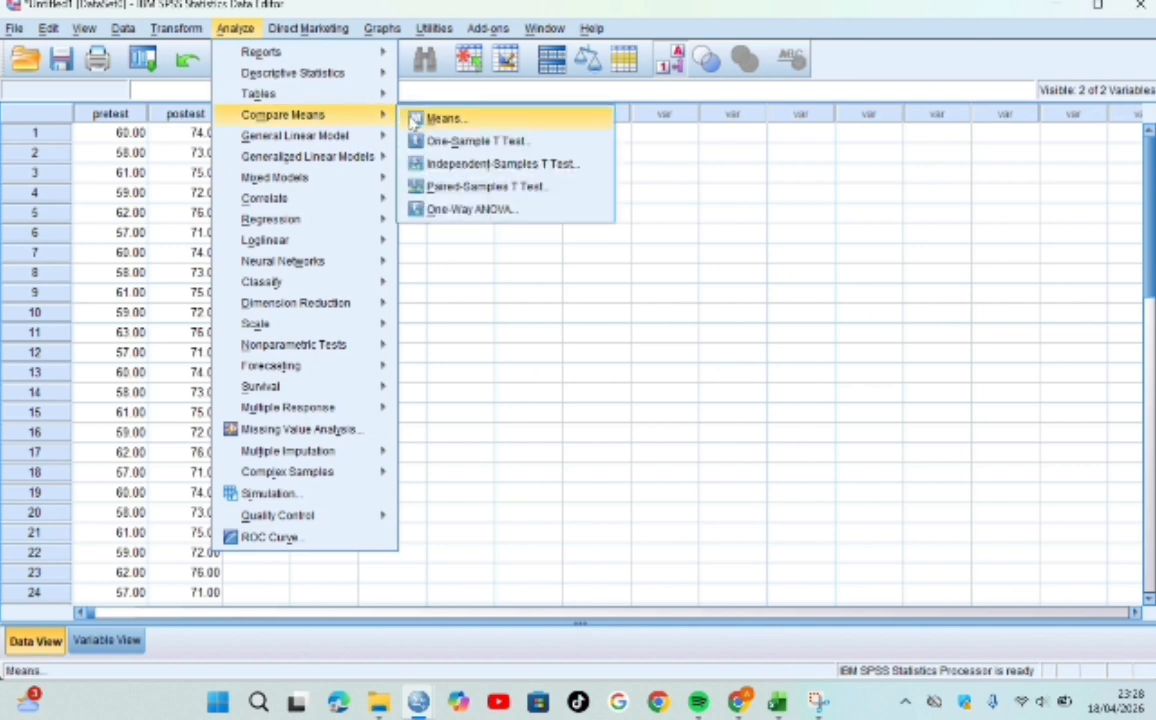
{"action": "left_click", "coordinate": [438, 211]}
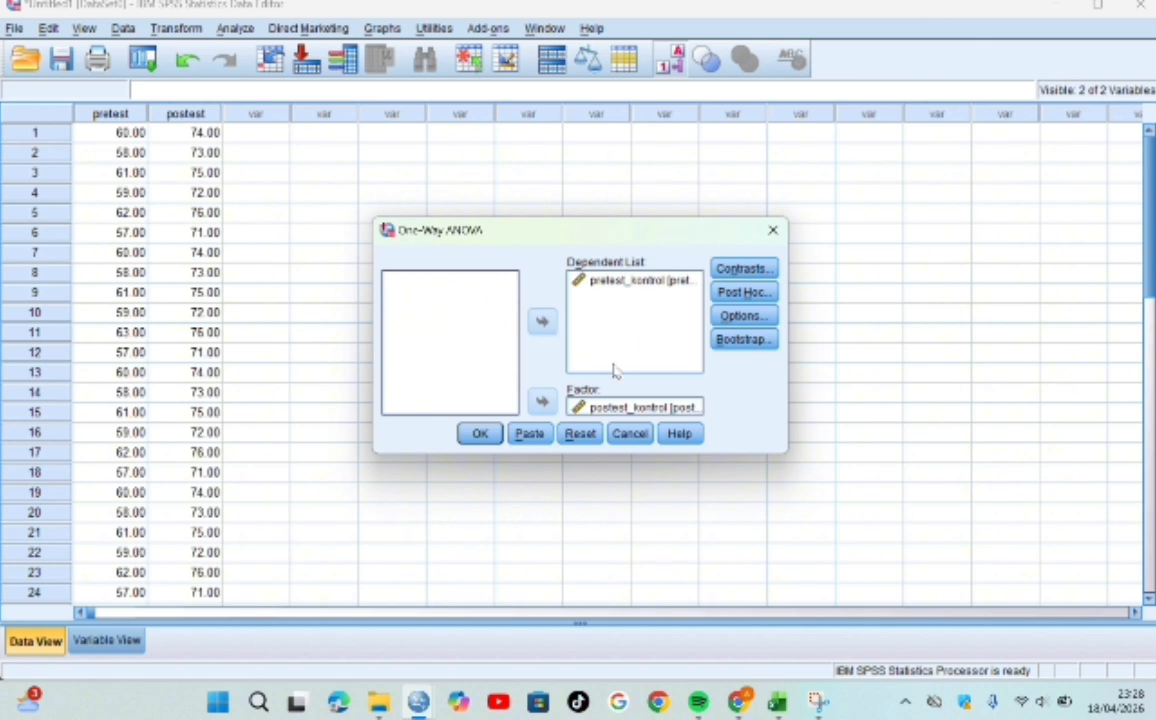
{"action": "left_click", "coordinate": [722, 318]}
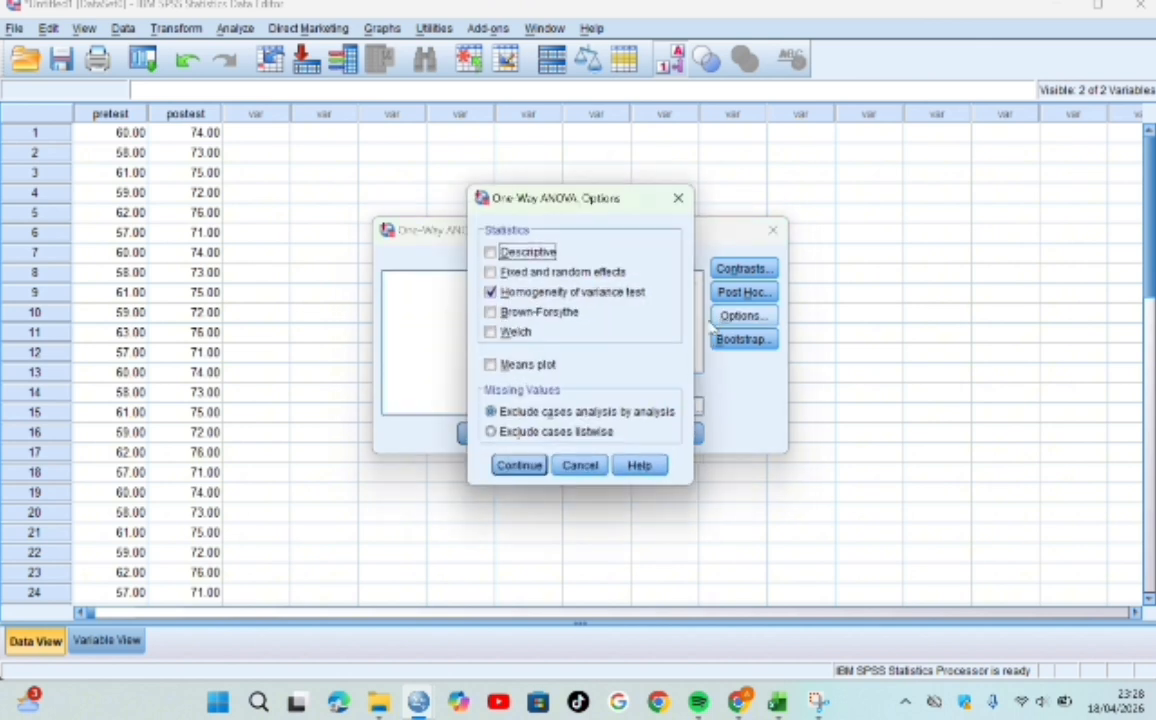
{"action": "left_click", "coordinate": [514, 477]}
{"action": "left_click", "coordinate": [480, 433]}
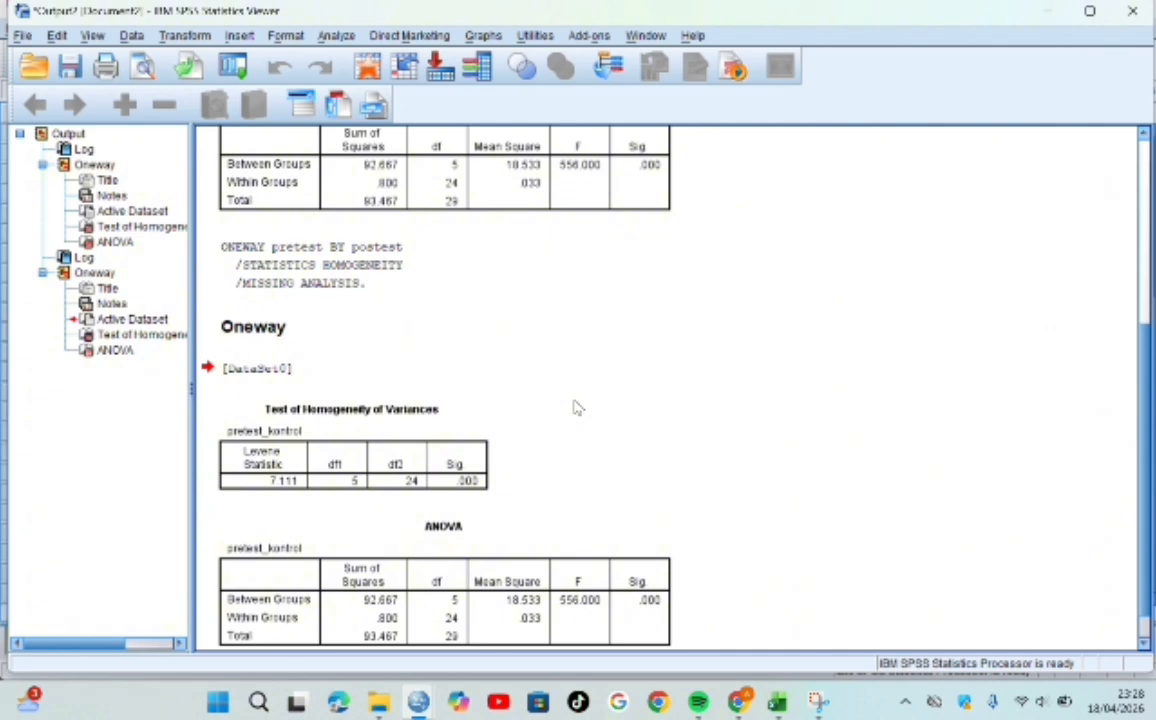
{"action": "key", "text": "Down"}
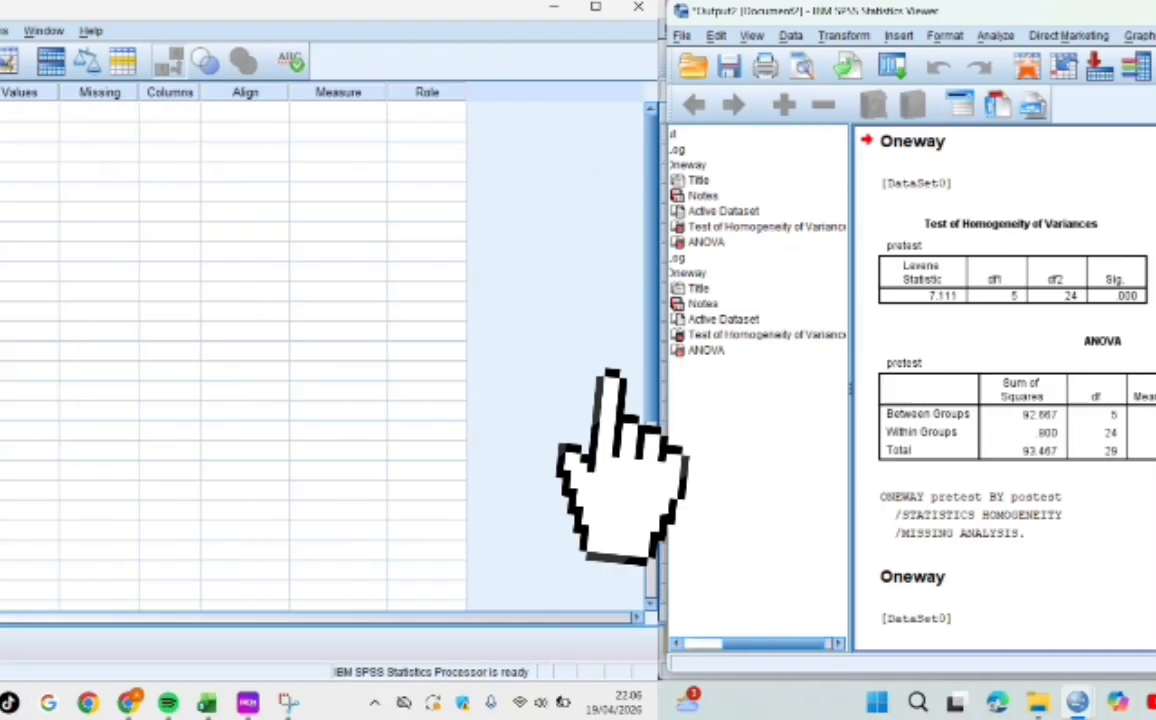
- Define two numeric variables named prretest and postest in the empty variable list
{"action": "type", "text": "pr"}
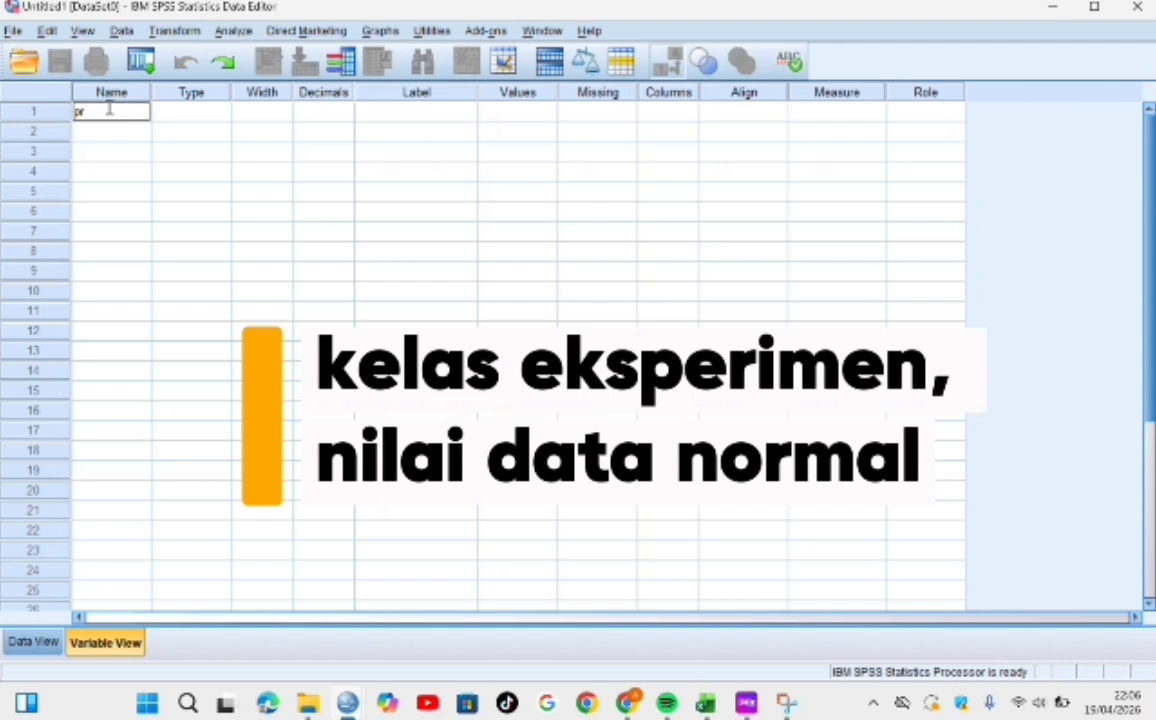
{"action": "type", "text": "etest"}
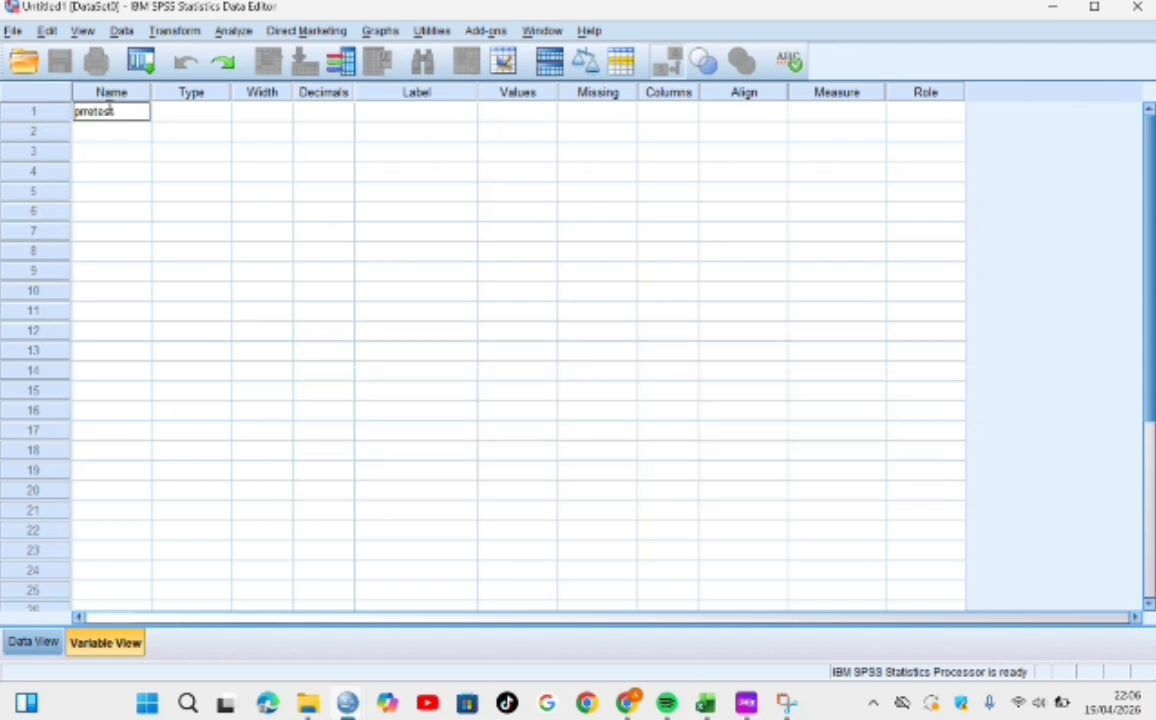
{"action": "key", "text": "Return"}
{"action": "type", "text": "postest"}
{"action": "key", "text": "Tab"}
{"action": "key", "text": "Tab"}
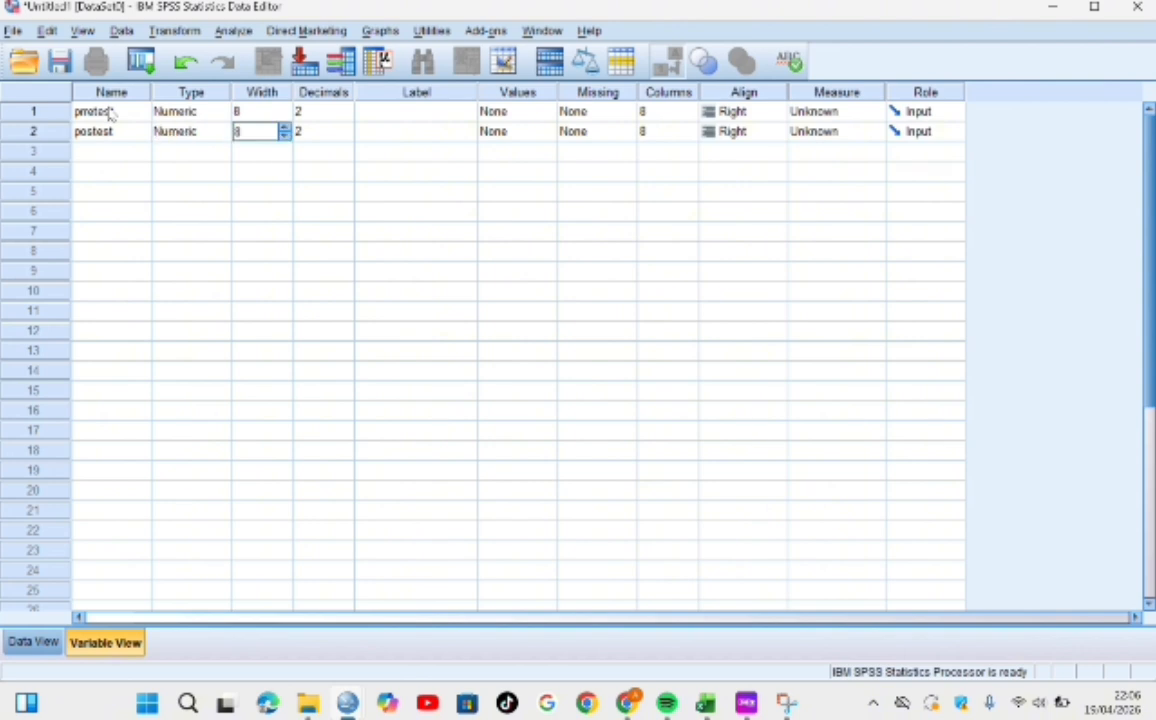
- Set the measurement level of both prretest and postest to Scale
{"action": "left_click", "coordinate": [872, 113]}
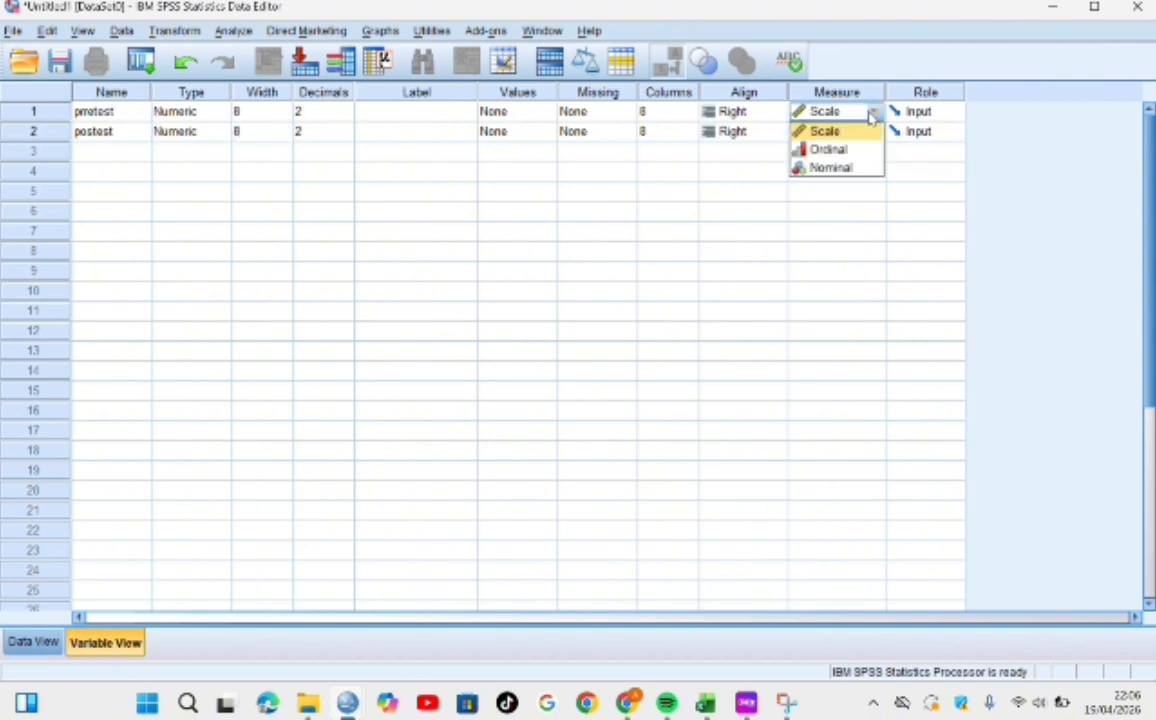
{"action": "left_click", "coordinate": [826, 131]}
{"action": "left_click", "coordinate": [840, 134]}
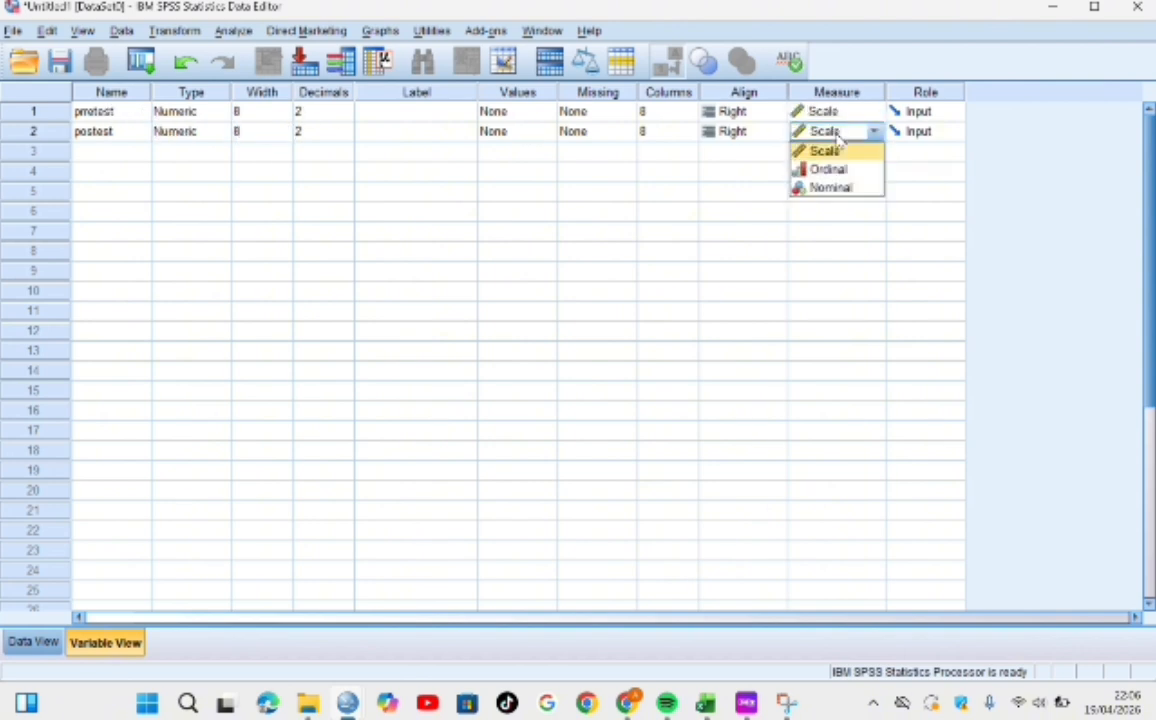
{"action": "left_click", "coordinate": [828, 151]}
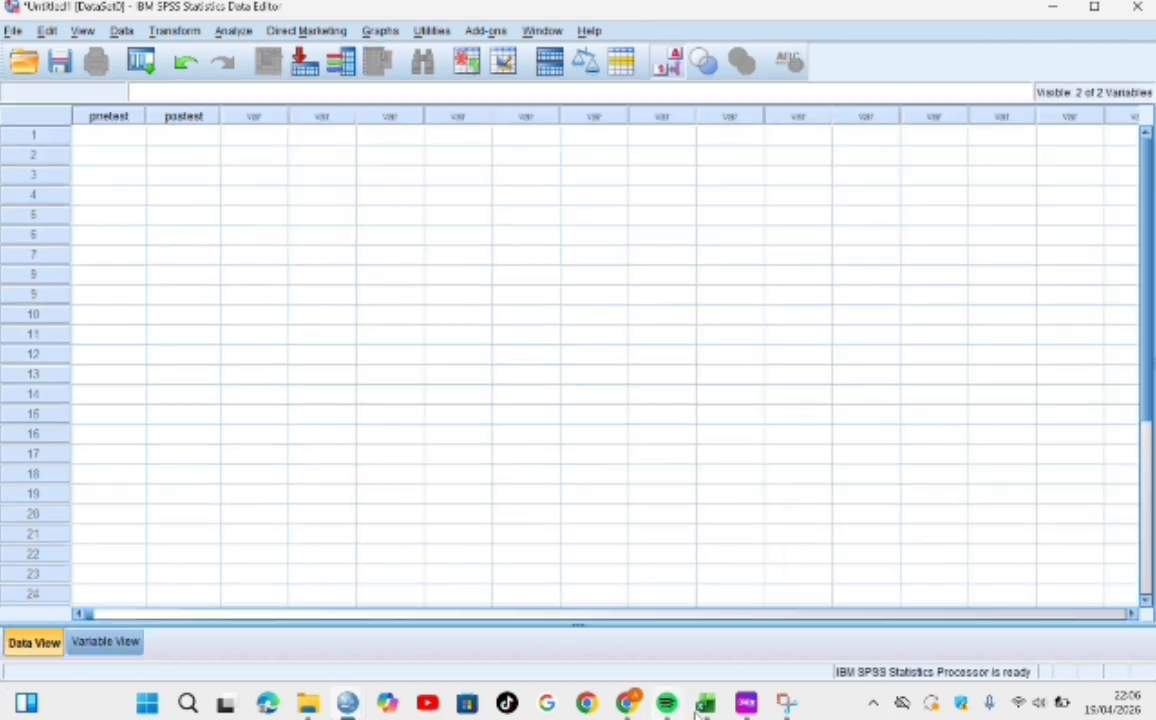
- Switch to the Excel workbook, open the Eksperimen sheet and make cell B1 active
{"action": "mouse_move", "coordinate": [700, 708]}
{"action": "left_click", "coordinate": [670, 620]}
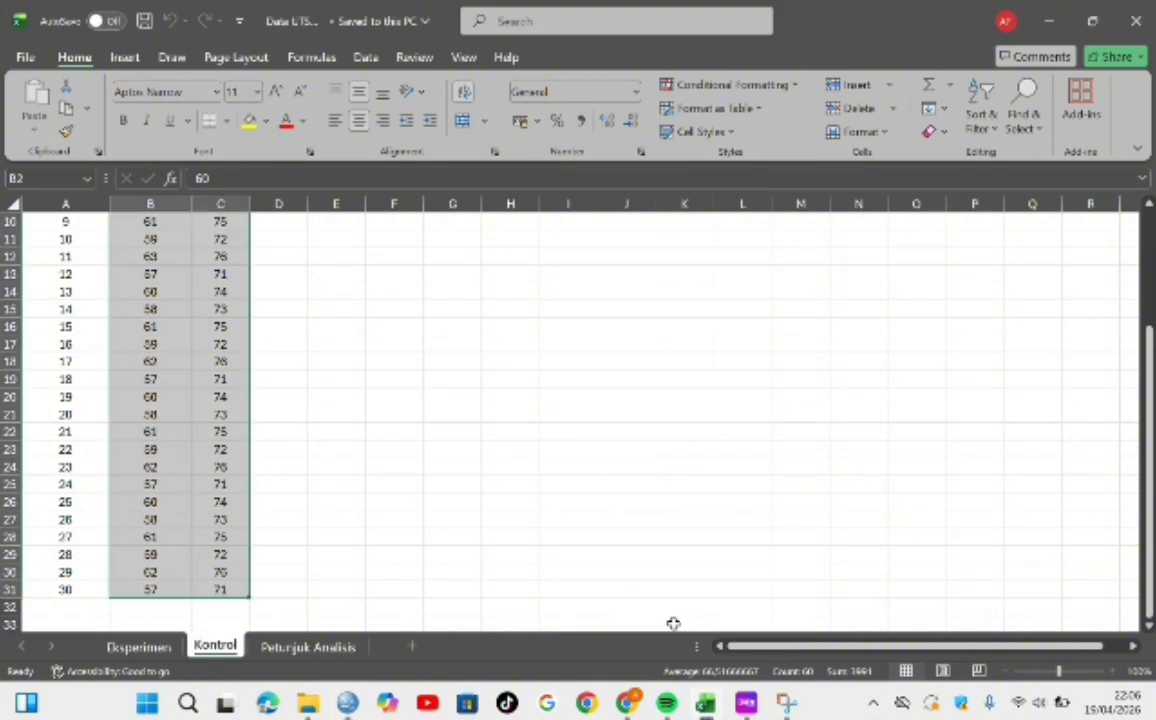
{"action": "left_click", "coordinate": [115, 658]}
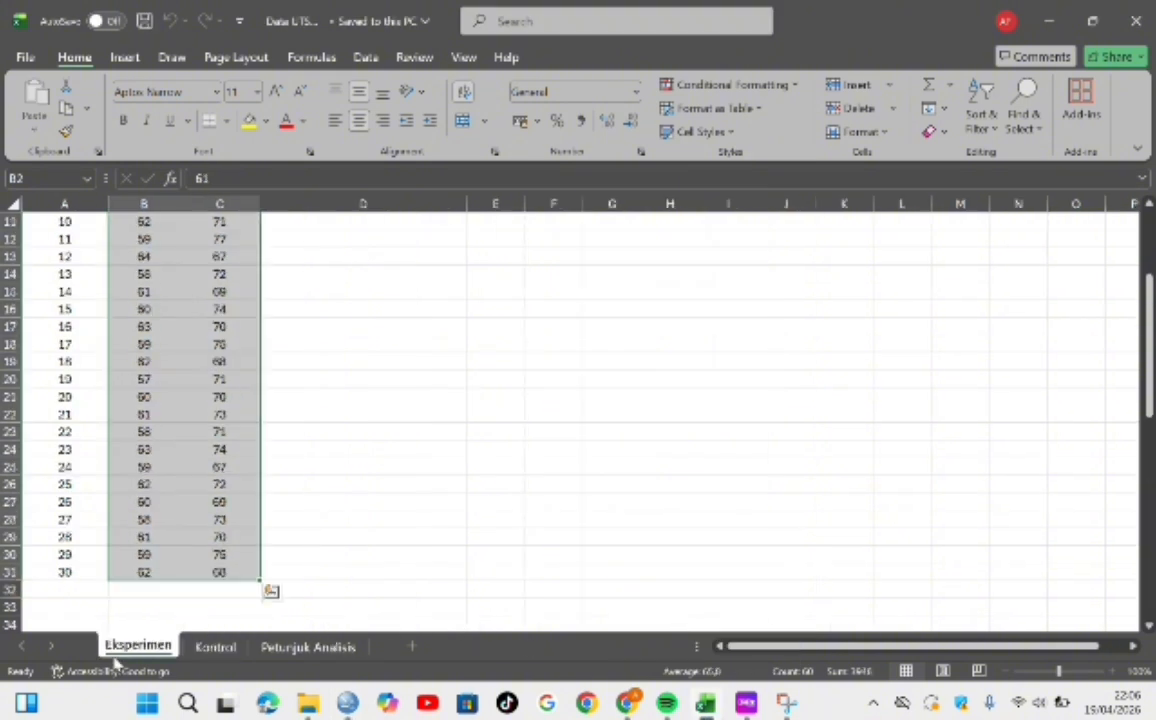
{"action": "left_click", "coordinate": [168, 502]}
{"action": "key", "text": "Up"}
{"action": "key", "text": "Up"}
{"action": "key", "text": "Up"}
{"action": "key", "text": "Up"}
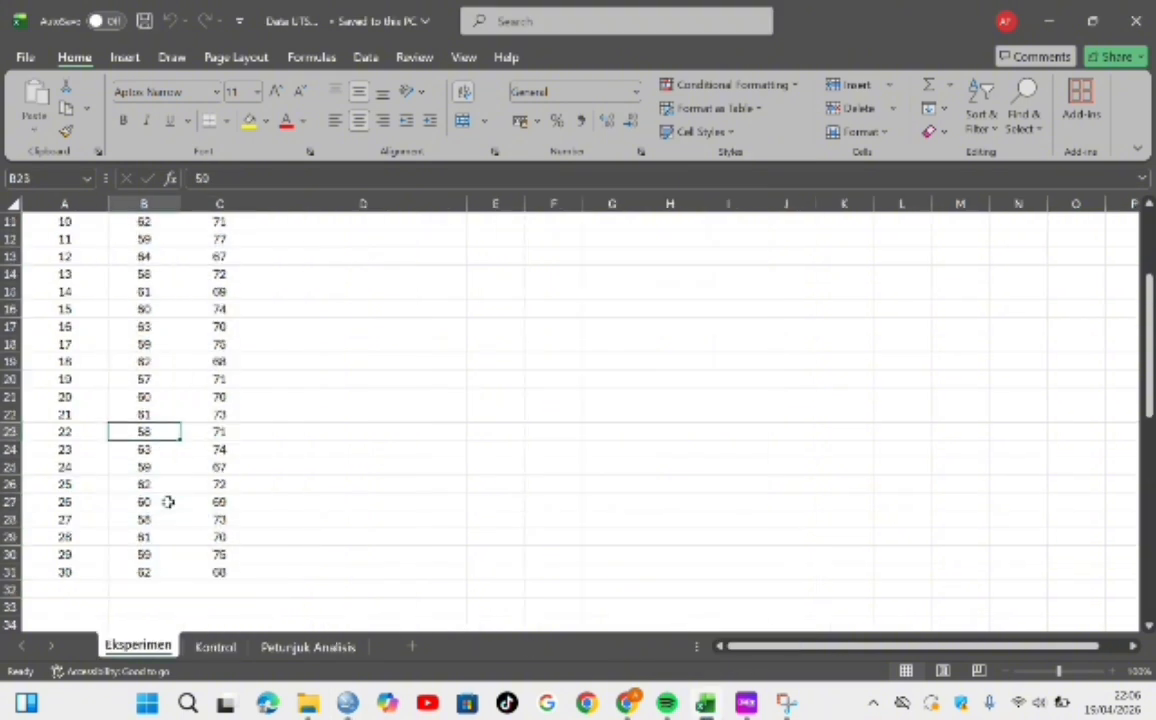
{"action": "key", "text": "Up"}
{"action": "key", "text": "Up"}
{"action": "key", "text": "Up"}
{"action": "key", "text": "Up"}
{"action": "key", "text": "Up"}
{"action": "key", "text": "Up"}
{"action": "key", "text": "Up"}
{"action": "key", "text": "Up"}
{"action": "key", "text": "Up"}
{"action": "key", "text": "Up"}
{"action": "key", "text": "Up"}
{"action": "key", "text": "Up"}
{"action": "key", "text": "Up"}
{"action": "key", "text": "Up"}
{"action": "key", "text": "Up"}
{"action": "key", "text": "Up"}
{"action": "key", "text": "Up"}
{"action": "key", "text": "Up"}
{"action": "key", "text": "Up"}
{"action": "key", "text": "Up"}
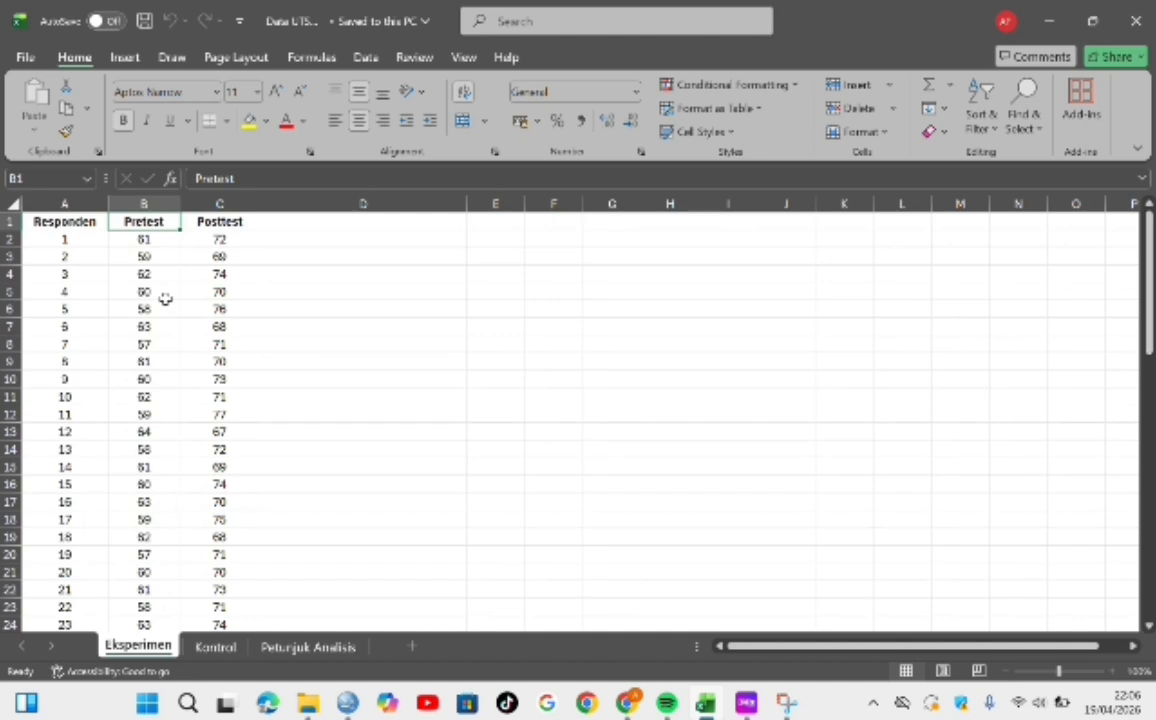
- Move the score block in columns B and C up one row, replacing the Pretest and Posttest headers
{"action": "left_click_drag", "start_coordinate": [147, 240], "coordinate": [206, 648]}
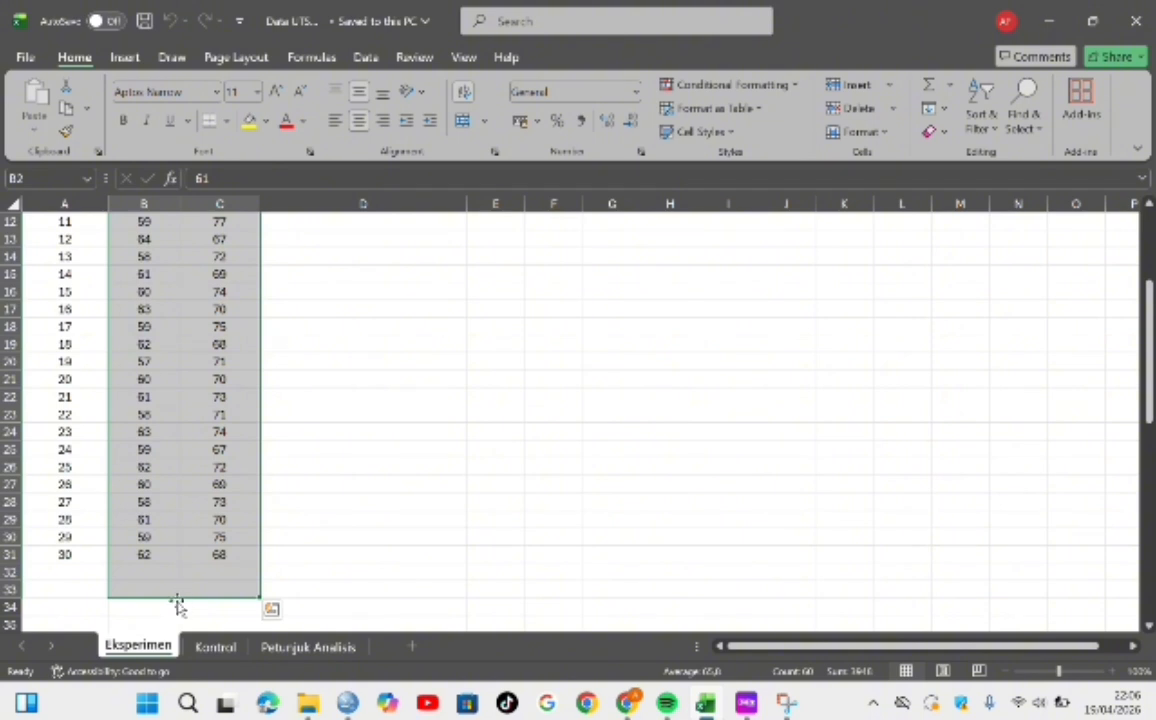
{"action": "left_click_drag", "start_coordinate": [178, 603], "coordinate": [175, 555]}
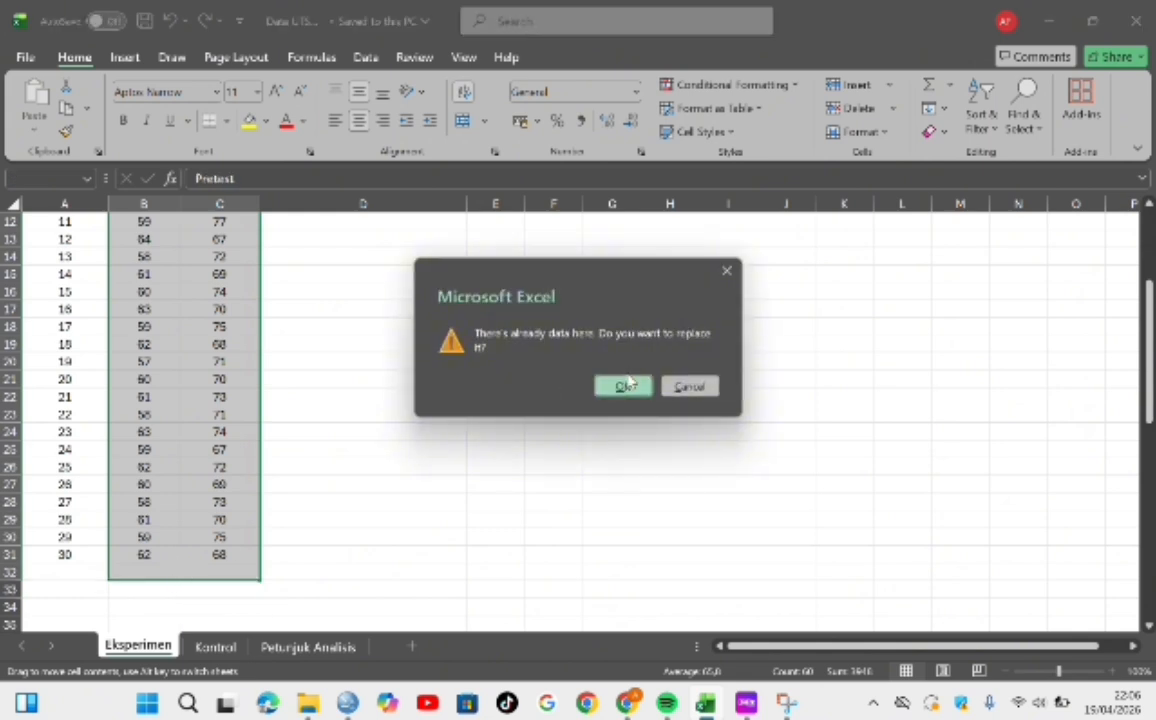
{"action": "left_click", "coordinate": [625, 385]}
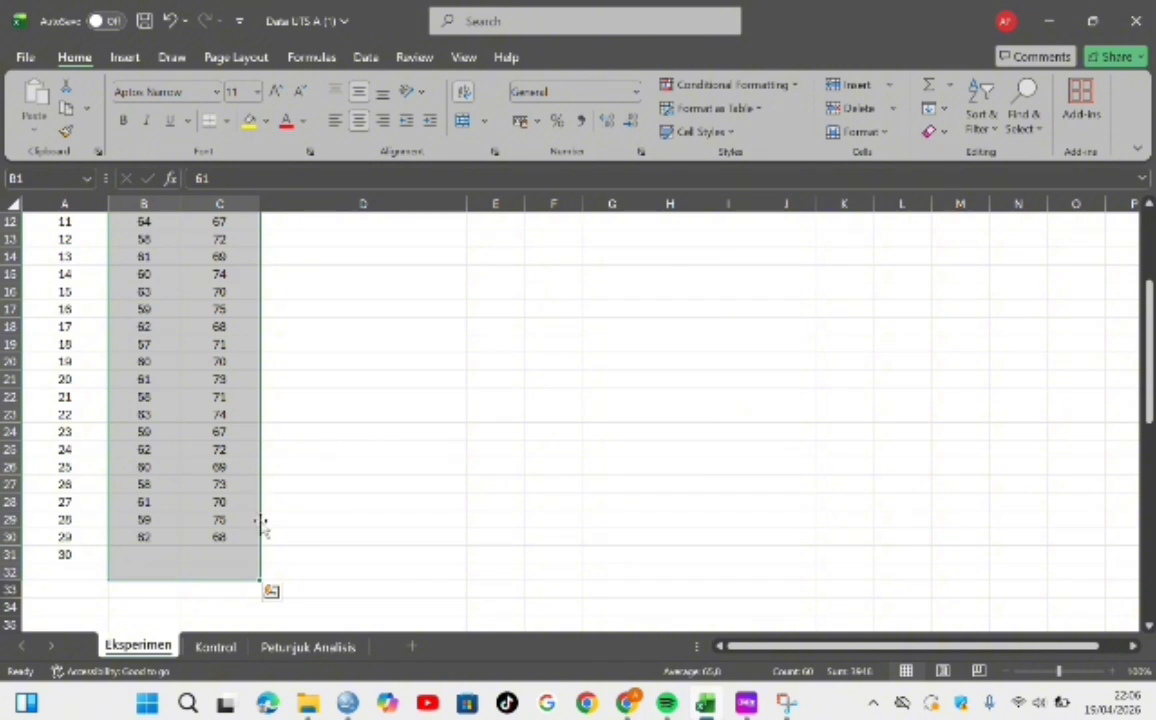
{"action": "left_click_drag", "start_coordinate": [176, 576], "coordinate": [179, 561]}
{"action": "left_click", "coordinate": [178, 560]}
{"action": "key", "text": "Up"}
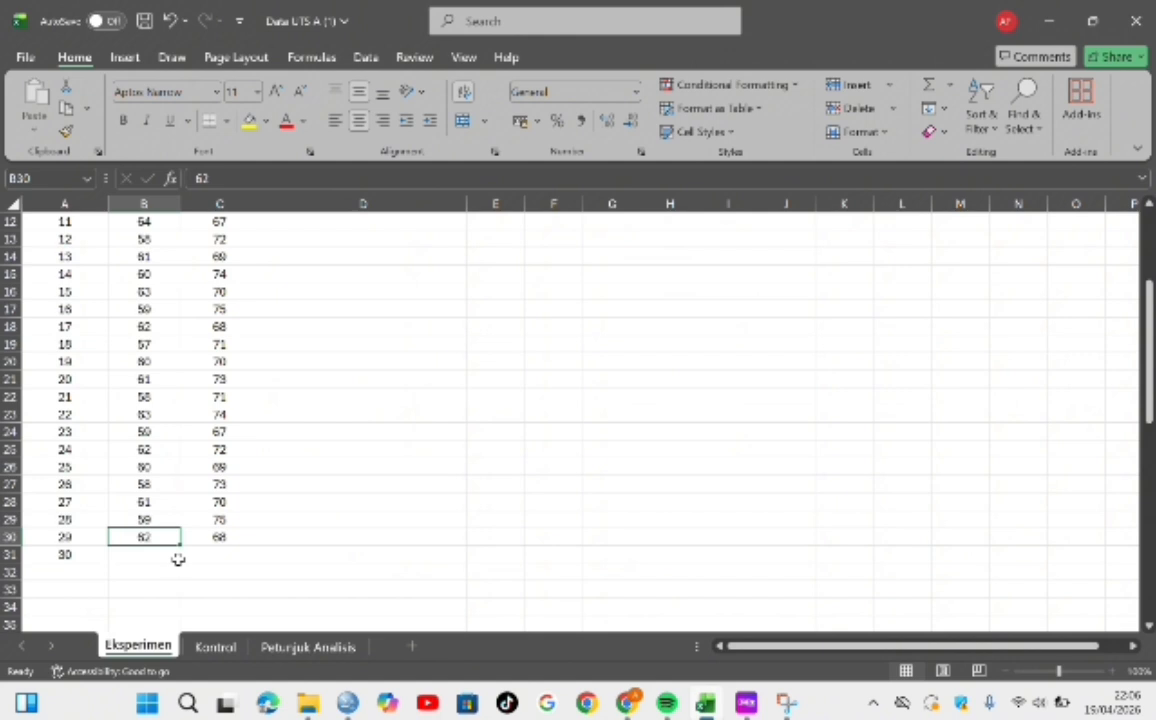
{"action": "left_click_drag", "start_coordinate": [155, 537], "coordinate": [212, 199]}
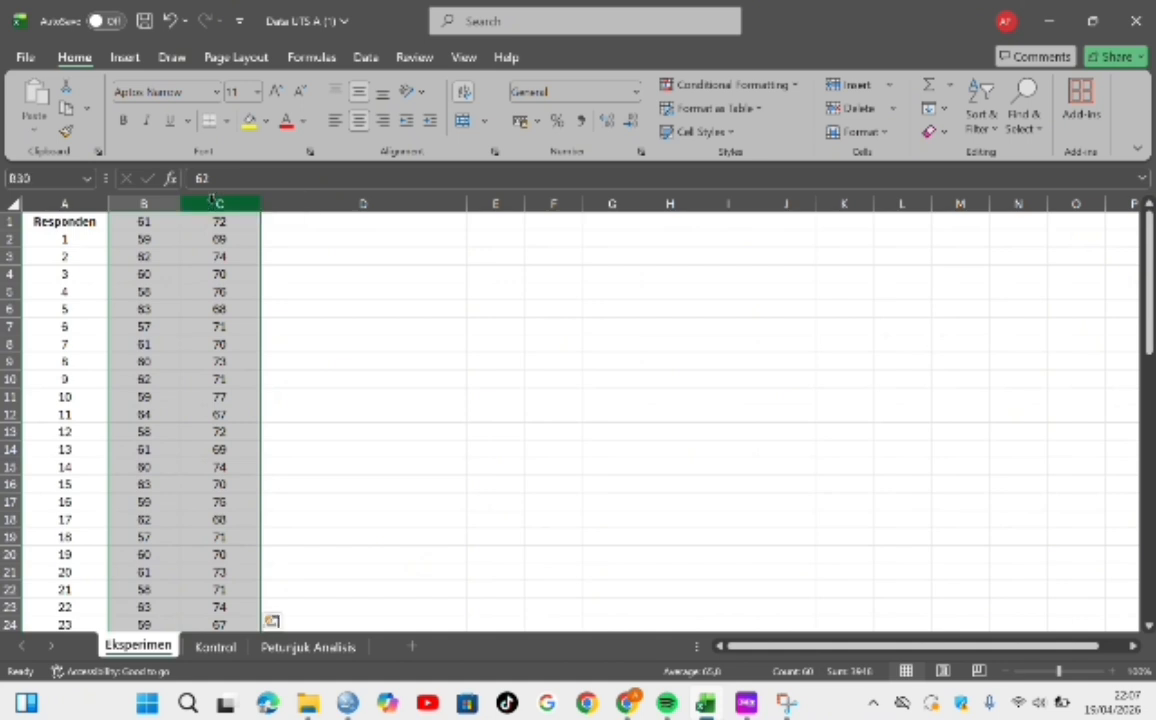
{"action": "left_click", "coordinate": [237, 241]}
{"action": "key", "text": "Up"}
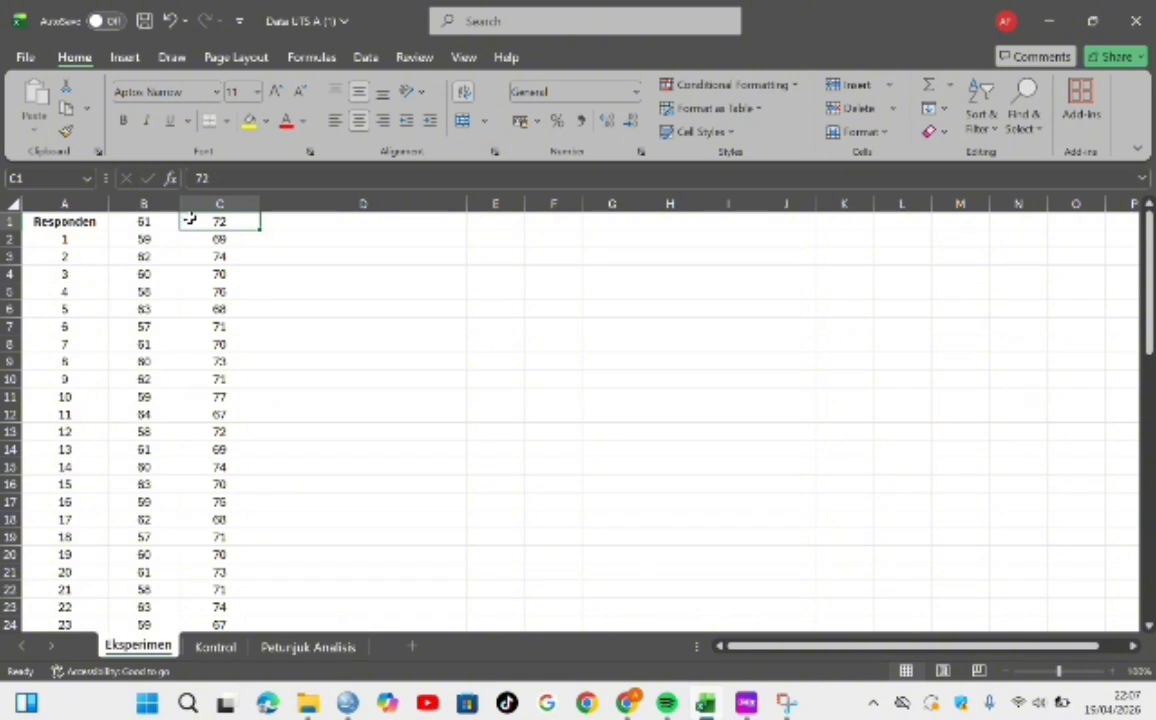
- Copy the Eksperimen scores in B1:C30 into the SPSS prretest and postest columns, starting at row 1
{"action": "left_click", "coordinate": [142, 223]}
{"action": "left_click_drag", "start_coordinate": [155, 226], "coordinate": [237, 576]}
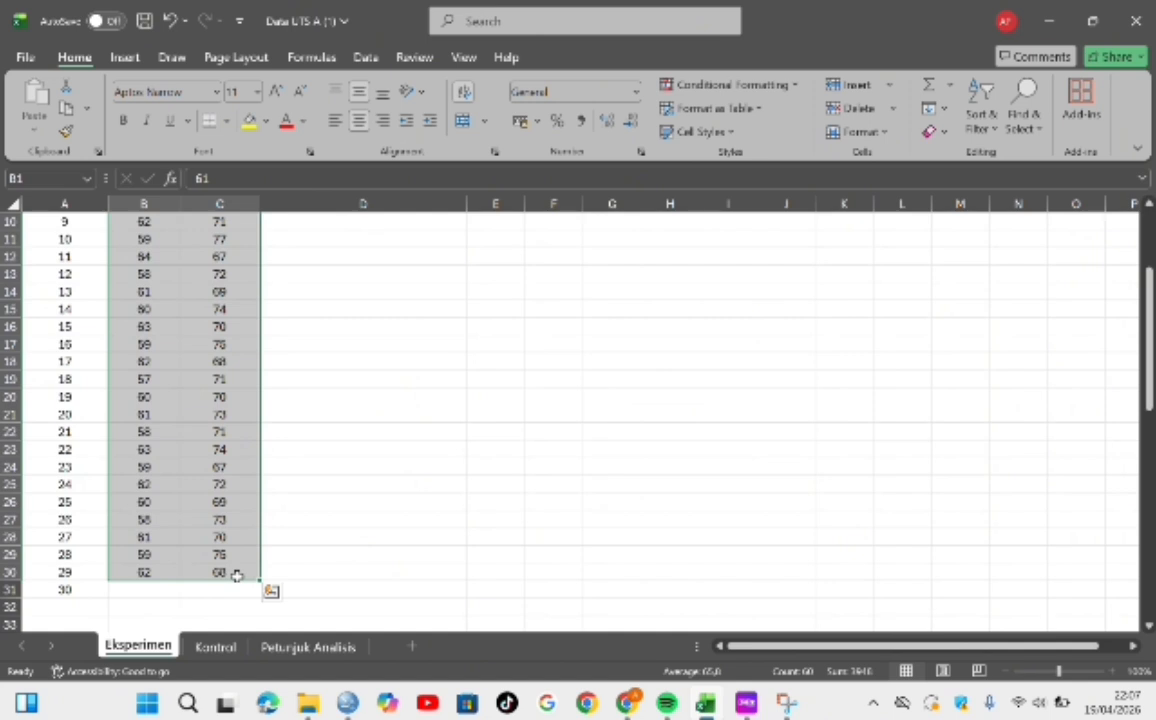
{"action": "key", "text": "ctrl+c"}
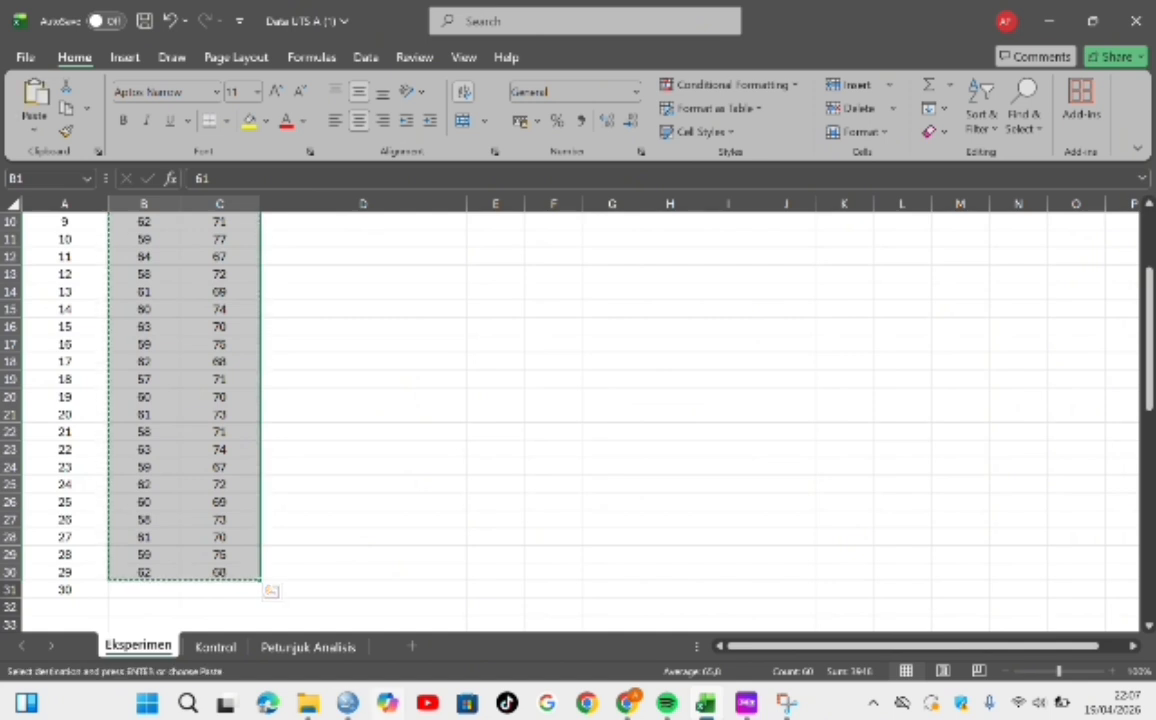
{"action": "mouse_move", "coordinate": [352, 703]}
{"action": "left_click", "coordinate": [250, 590]}
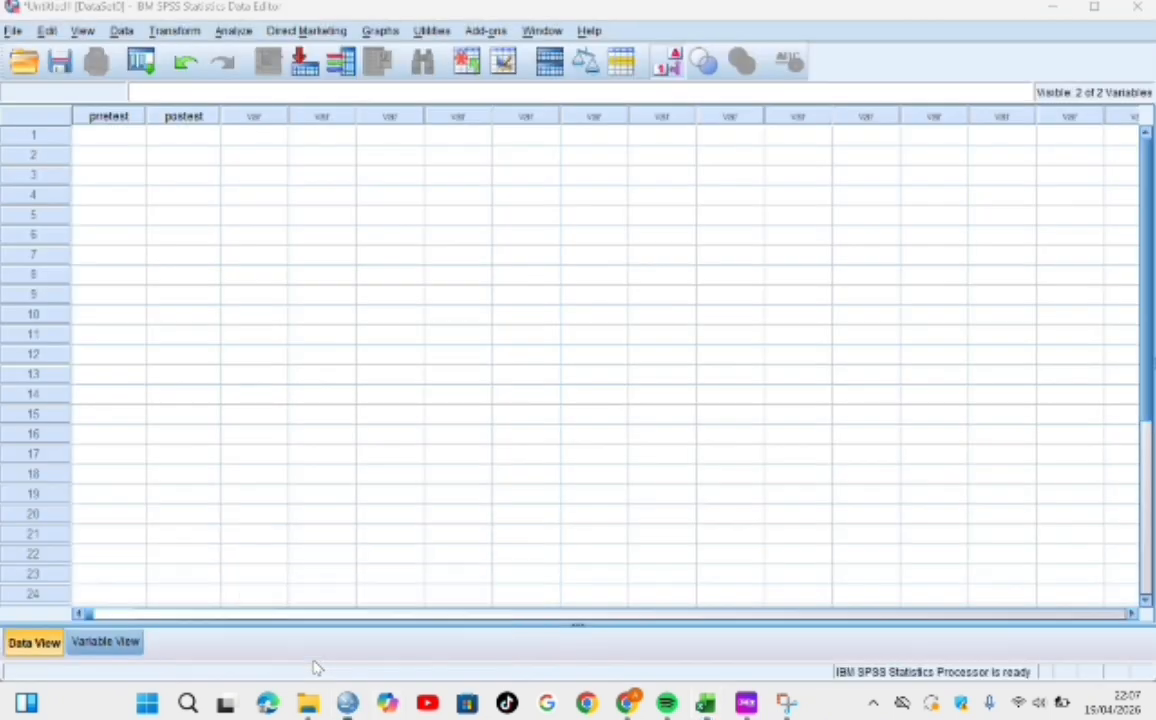
{"action": "left_click", "coordinate": [116, 143]}
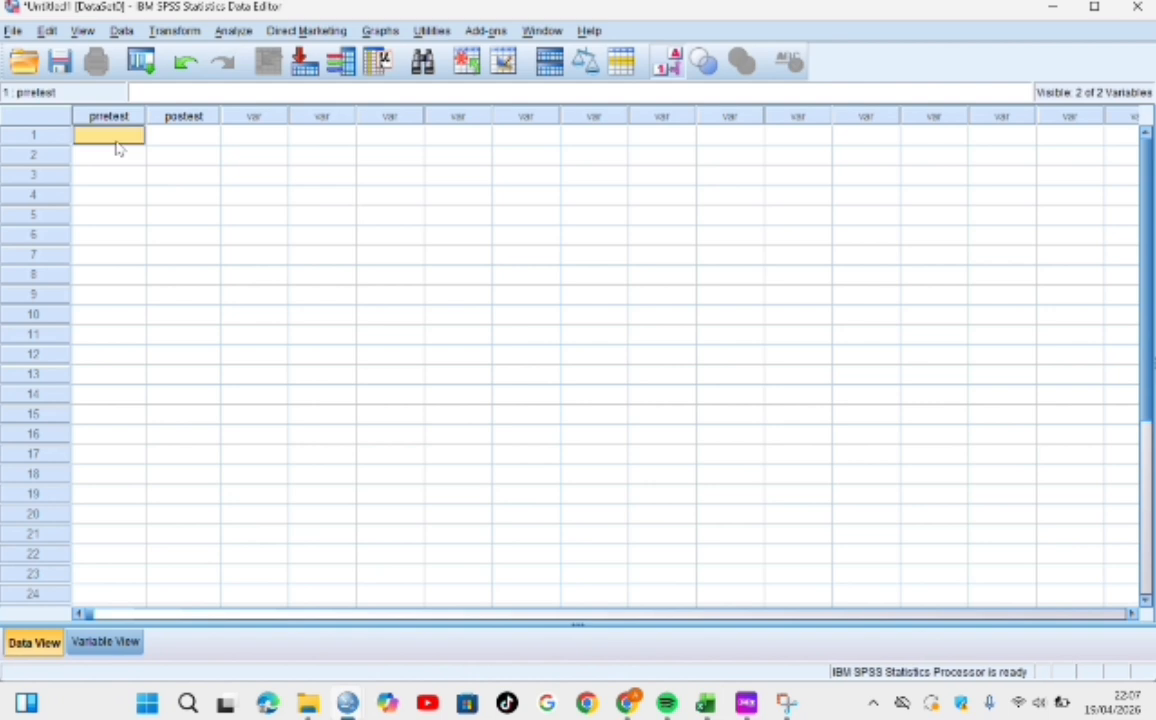
{"action": "key", "text": "ctrl+v"}
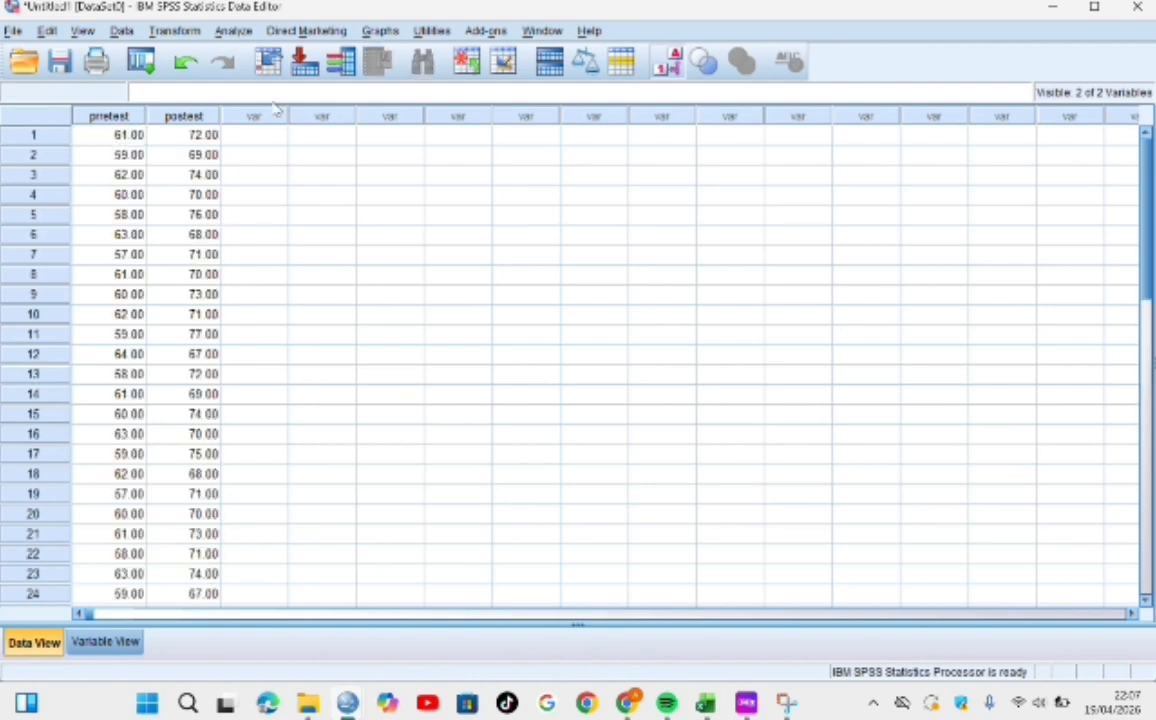
- Set up an Explore analysis with prretest and postest as the dependent variables
{"action": "left_click", "coordinate": [234, 31]}
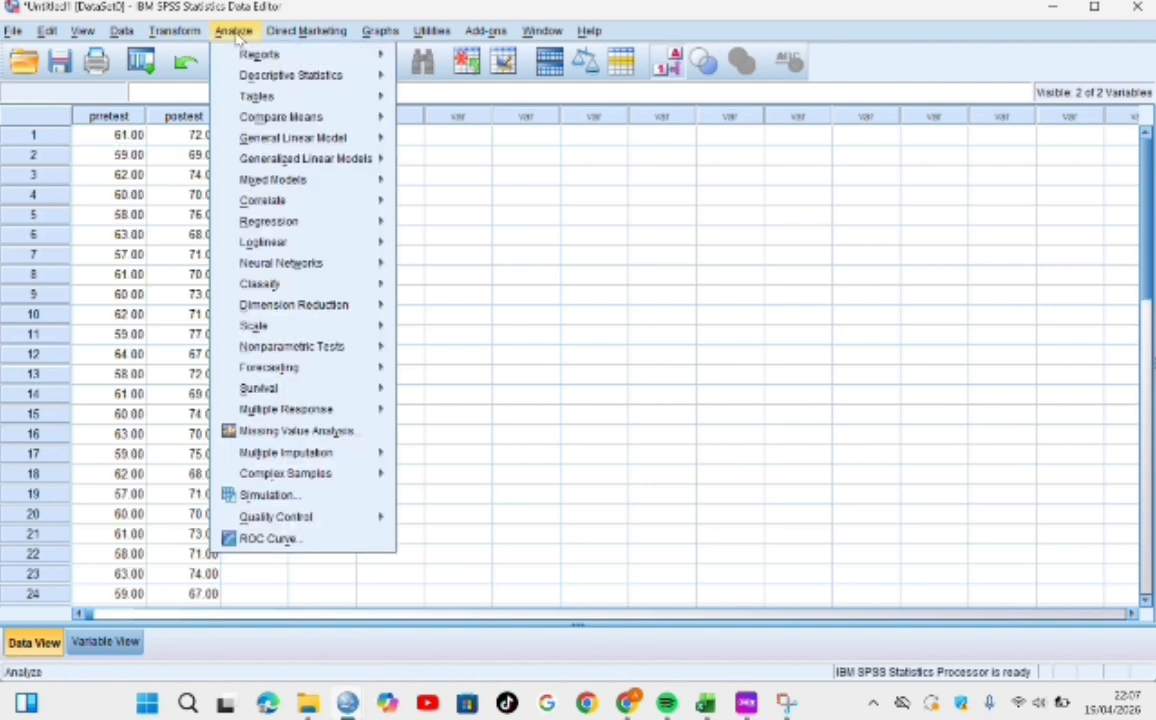
{"action": "mouse_move", "coordinate": [287, 76]}
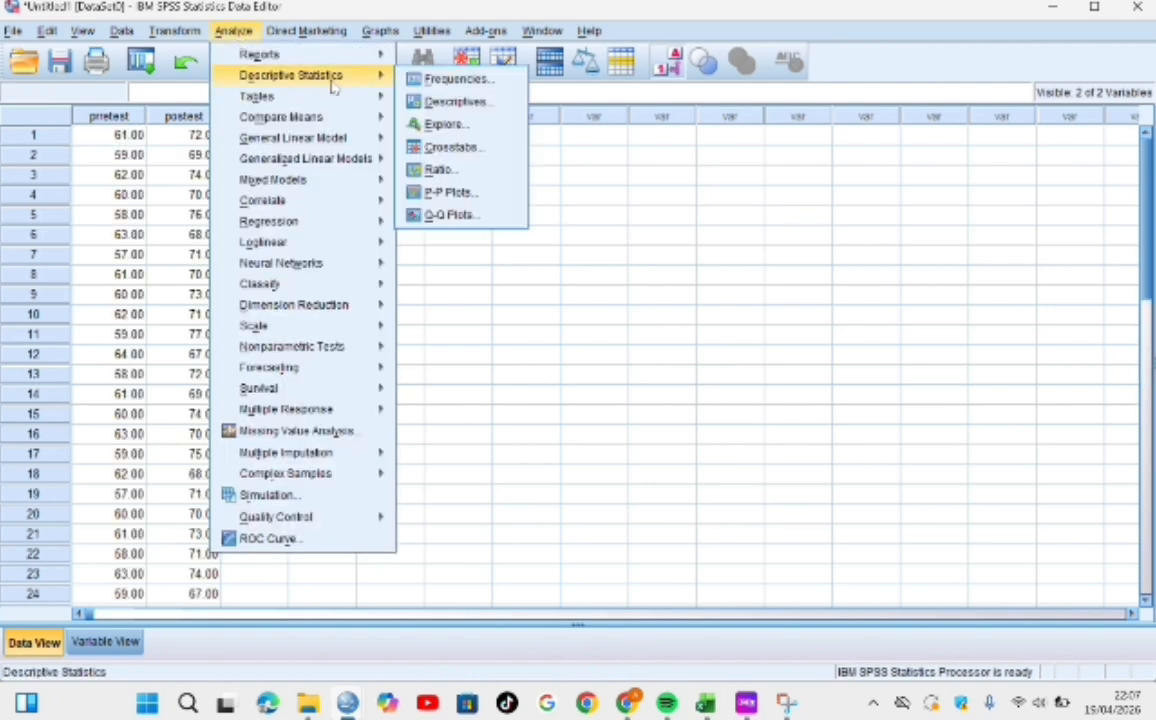
{"action": "left_click", "coordinate": [432, 125]}
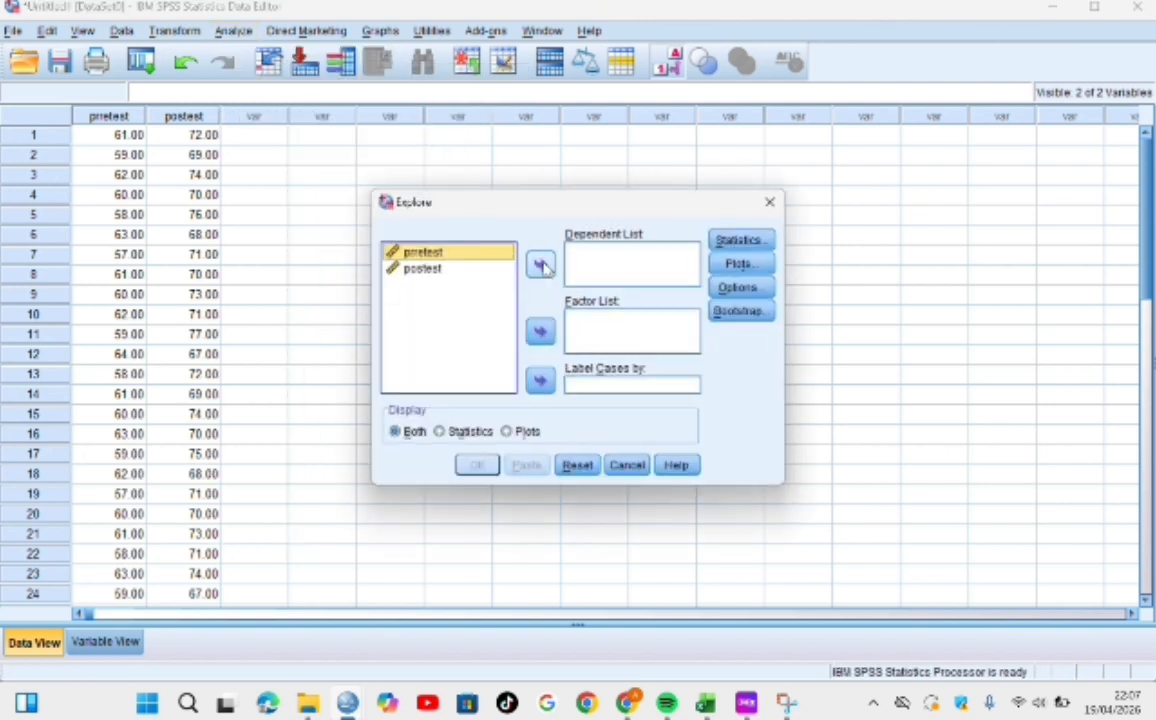
{"action": "left_click", "coordinate": [540, 262]}
{"action": "left_click", "coordinate": [446, 254]}
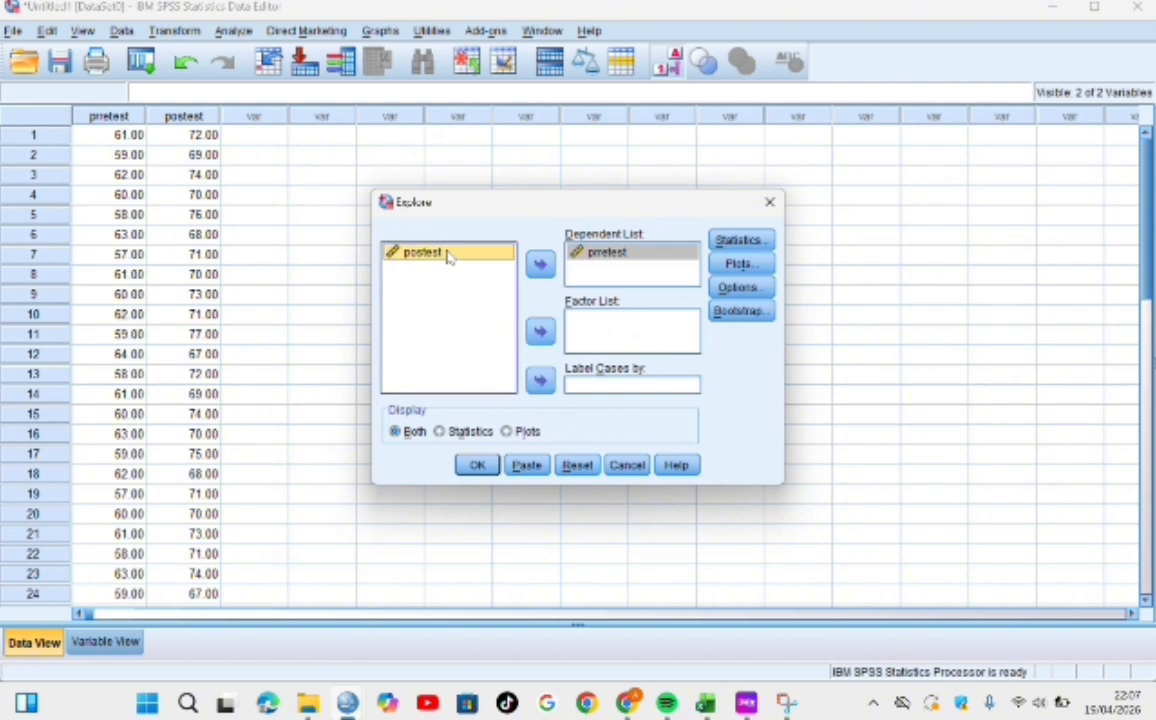
{"action": "left_click", "coordinate": [540, 264]}
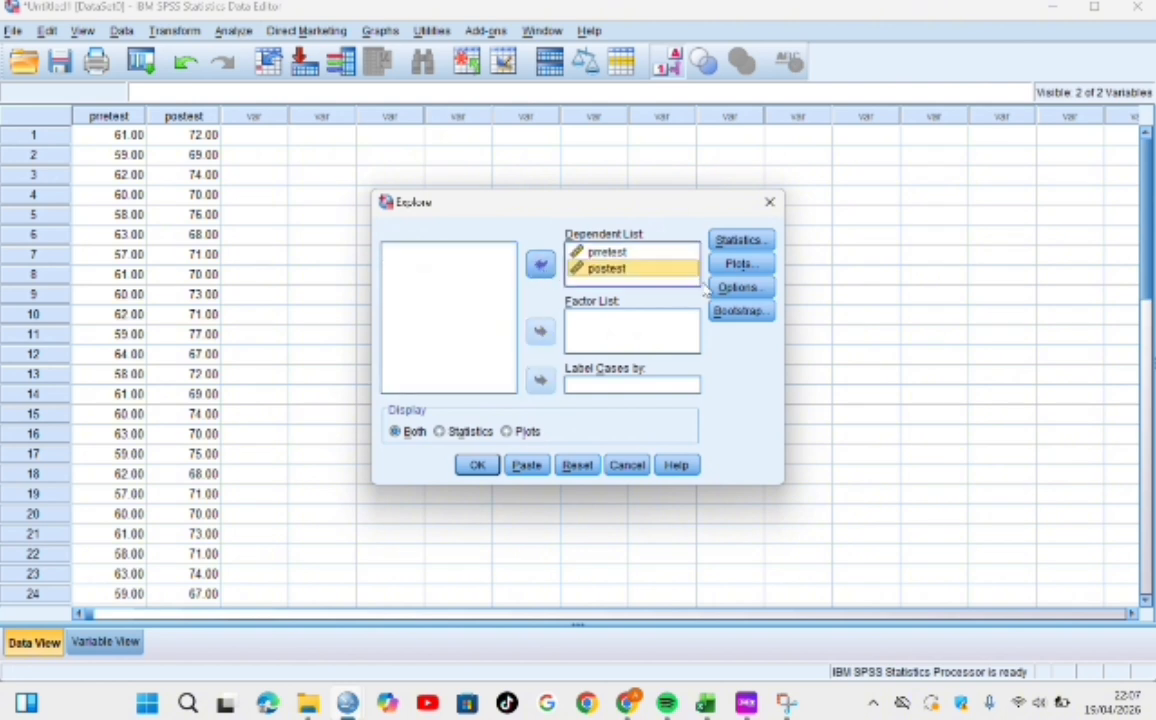
- Include normality plots with tests in the Explore analysis and run it
{"action": "left_click", "coordinate": [740, 263]}
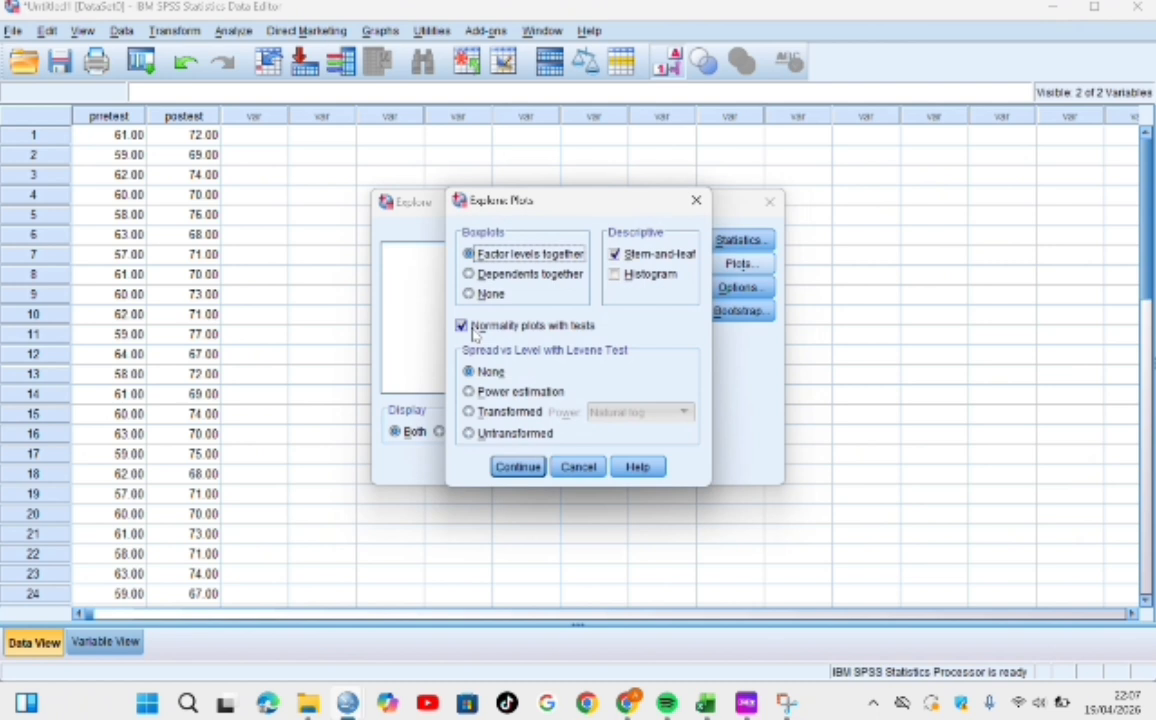
{"action": "left_click", "coordinate": [530, 472]}
{"action": "left_click", "coordinate": [476, 462]}
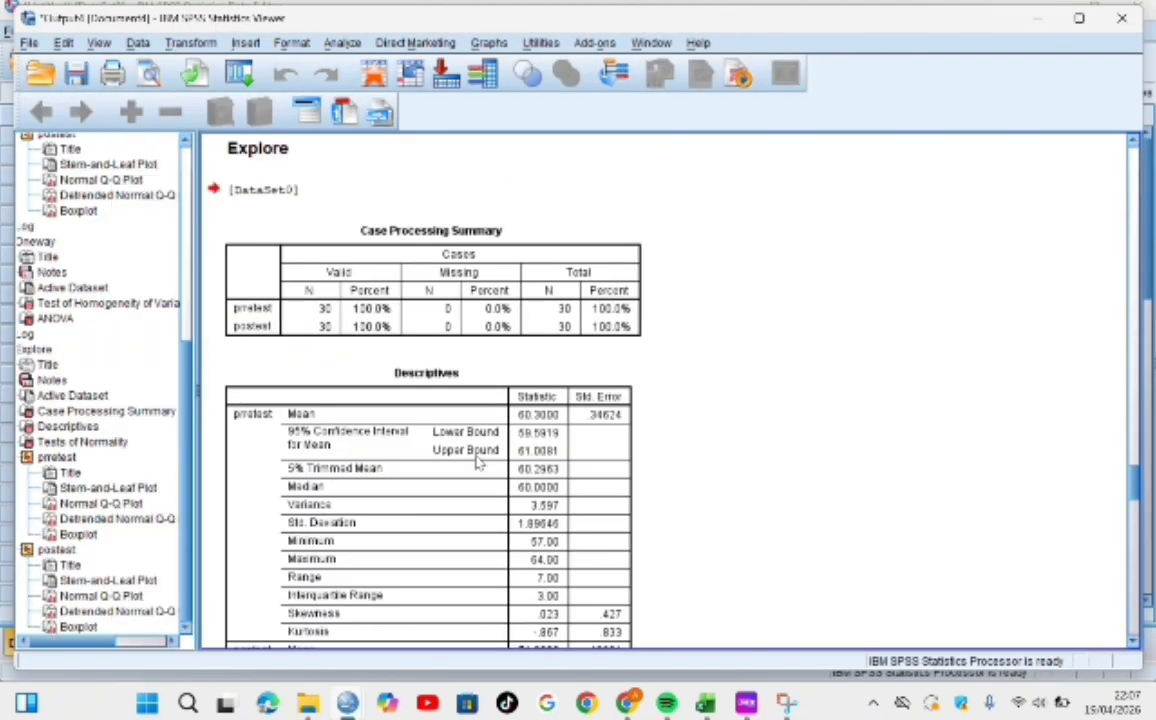
{"action": "scroll", "coordinate": [476, 462], "scroll_direction": "up", "scroll_amount": 3}
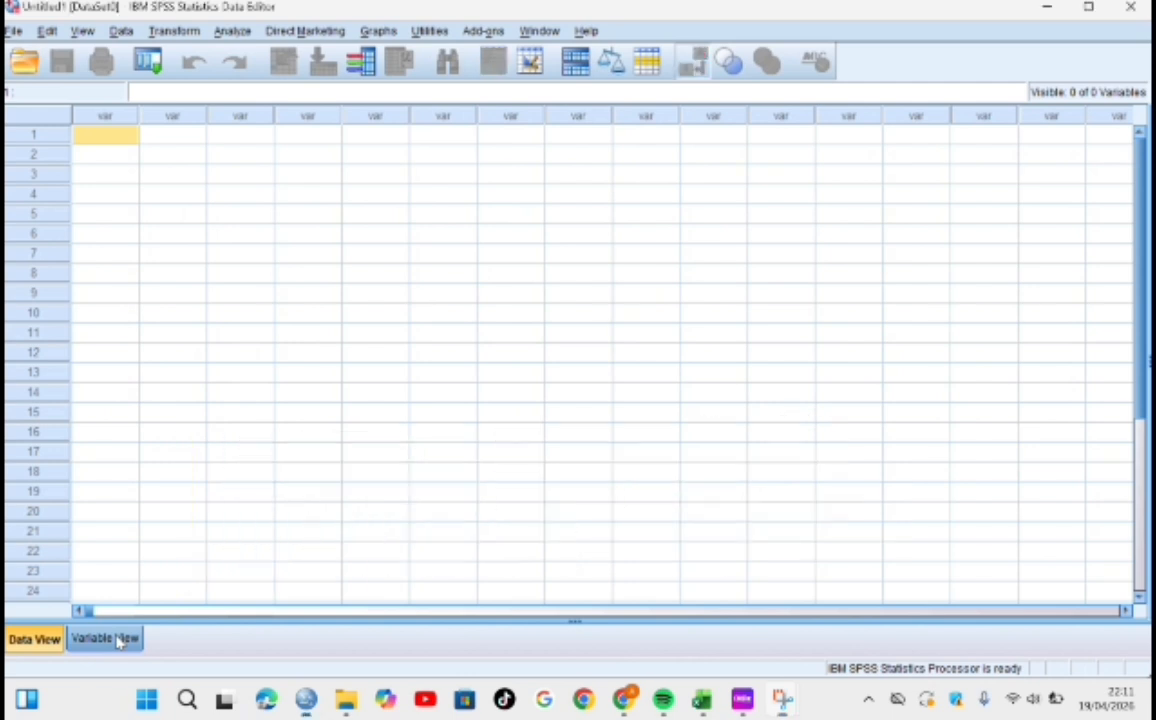
- Define two numeric variables named pretset and postest in the new empty dataset
{"action": "left_click", "coordinate": [118, 641]}
{"action": "left_click", "coordinate": [124, 110]}
{"action": "type", "text": "prets"}
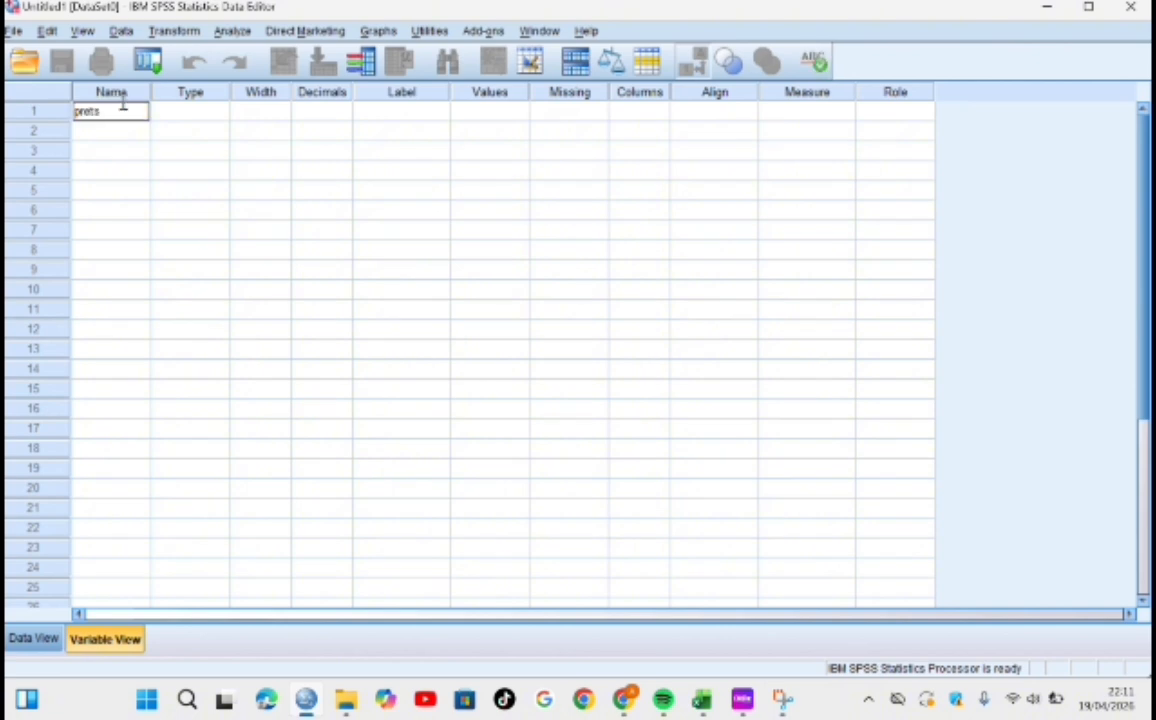
{"action": "key", "text": "Return"}
{"action": "type", "text": "postest"}
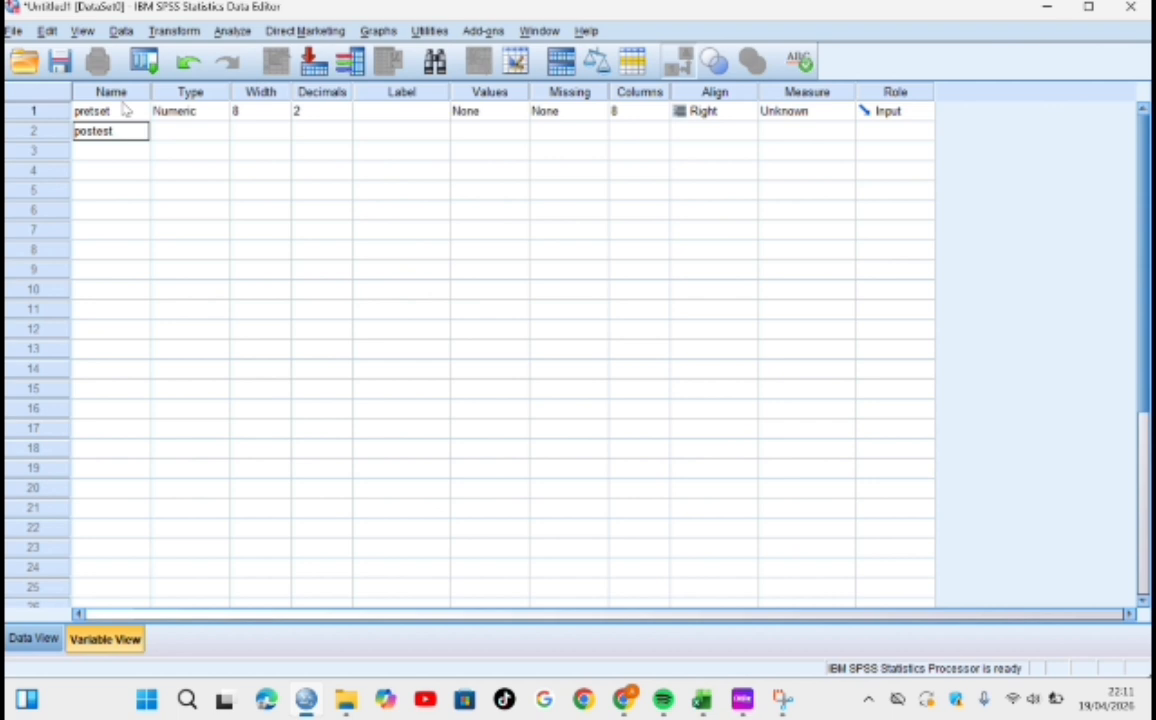
{"action": "key", "text": "Tab"}
{"action": "key", "text": "Tab"}
{"action": "key", "text": "Tab"}
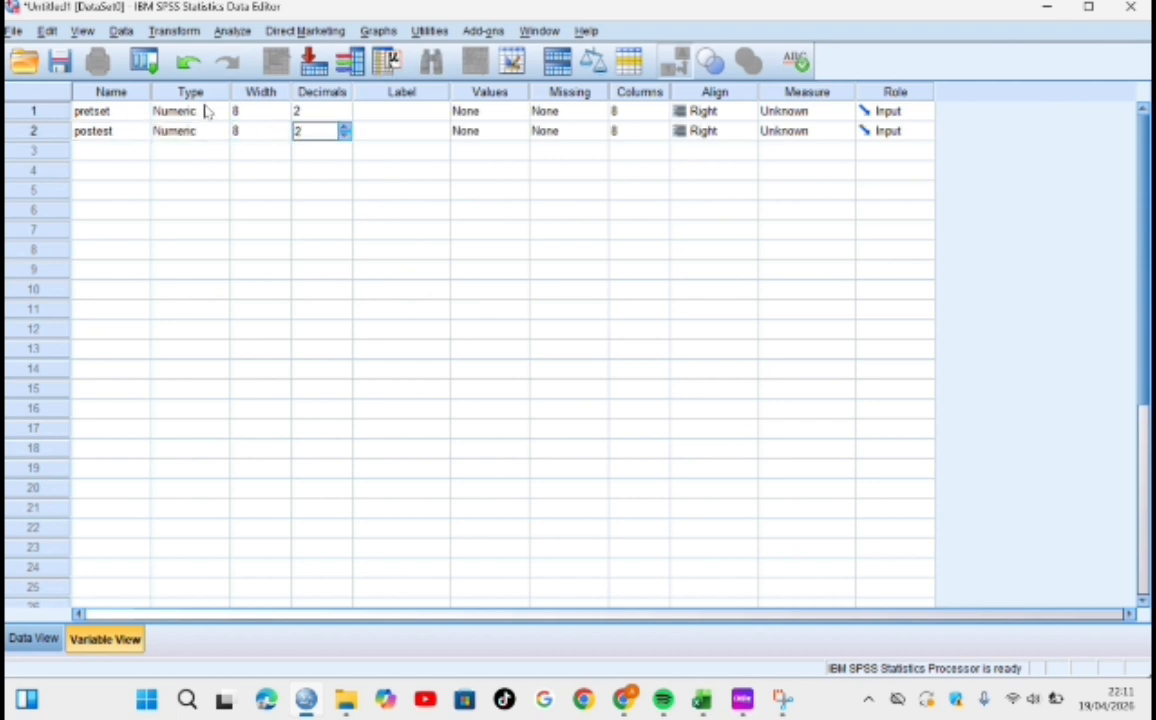
- Label the first variable pretest_eksperimen
{"action": "left_click", "coordinate": [397, 113]}
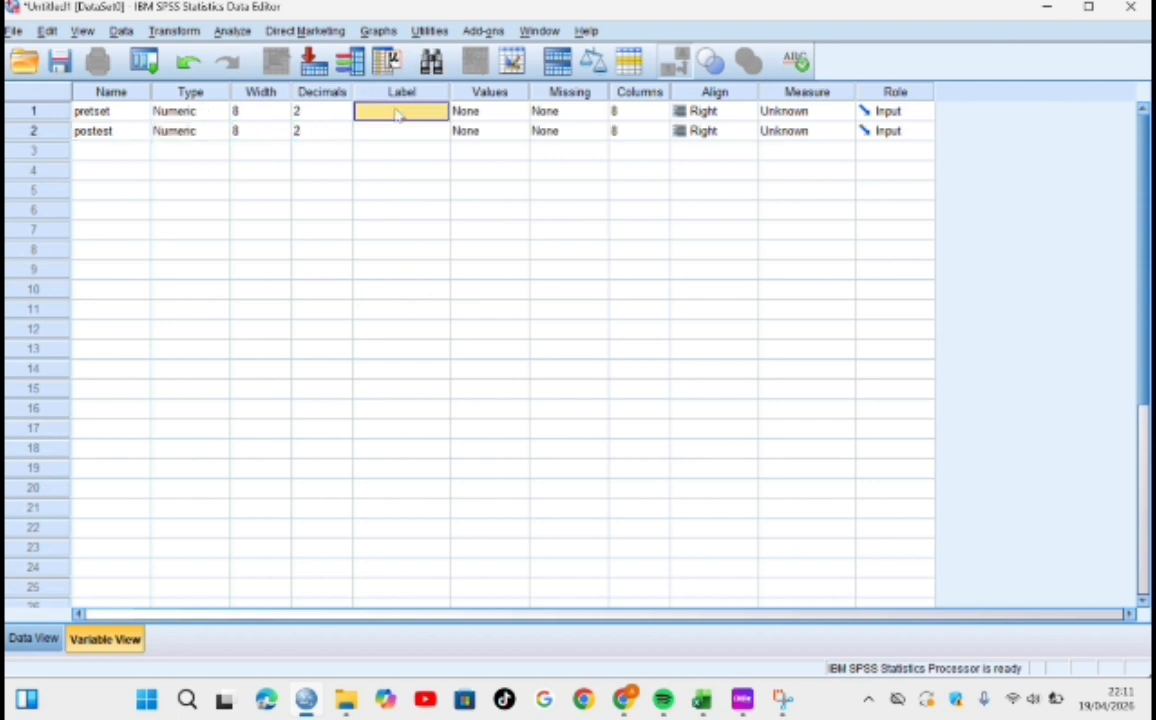
{"action": "type", "text": "pre"}
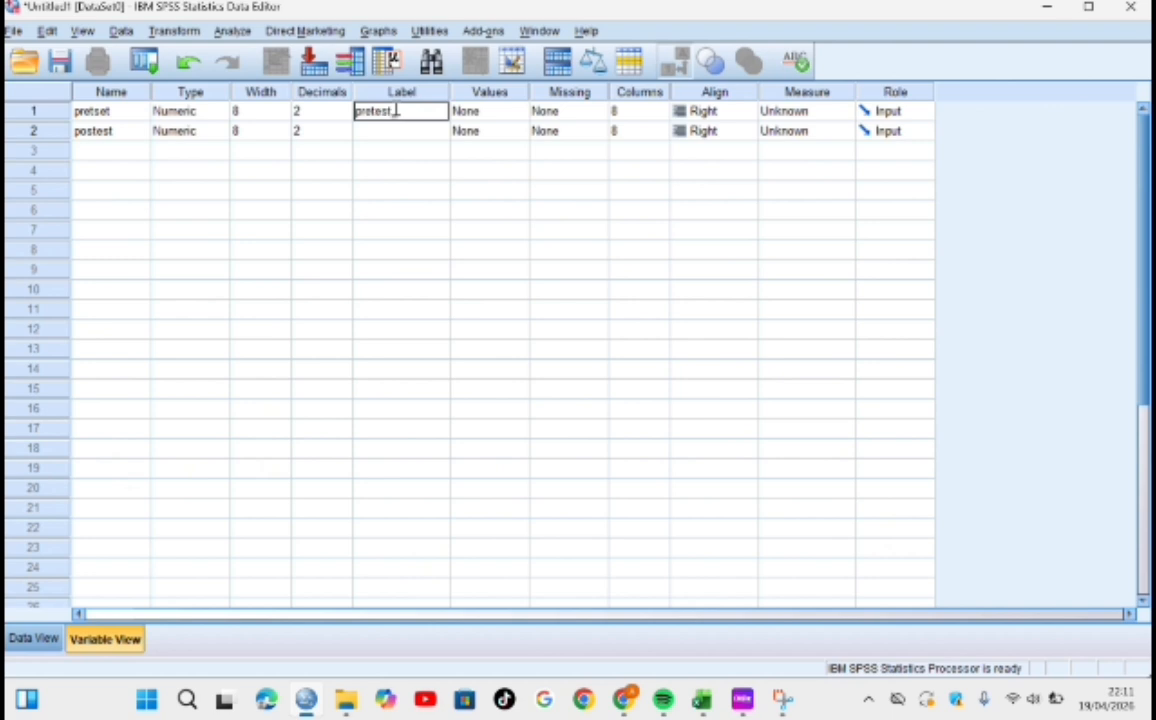
{"action": "type", "text": "test_eksperimen"}
{"action": "key", "text": "Return"}
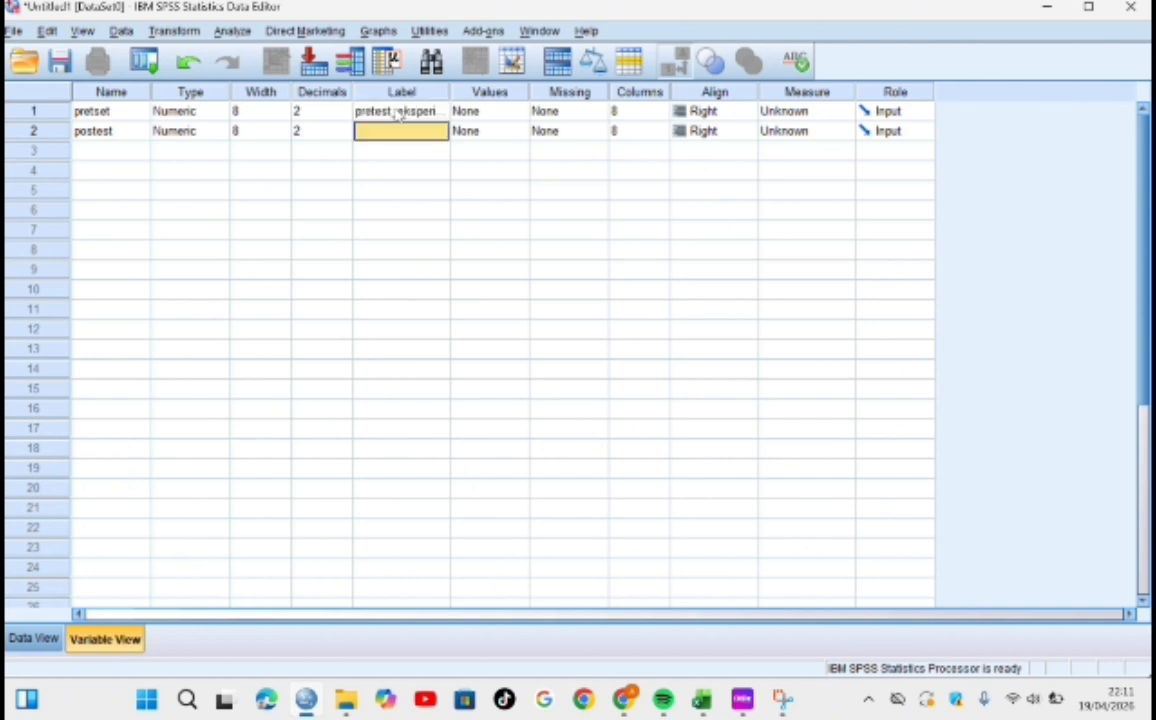
- Label the second variable postest_eksperimen and set the measure of both variables to Scale
{"action": "type", "text": "postest"}
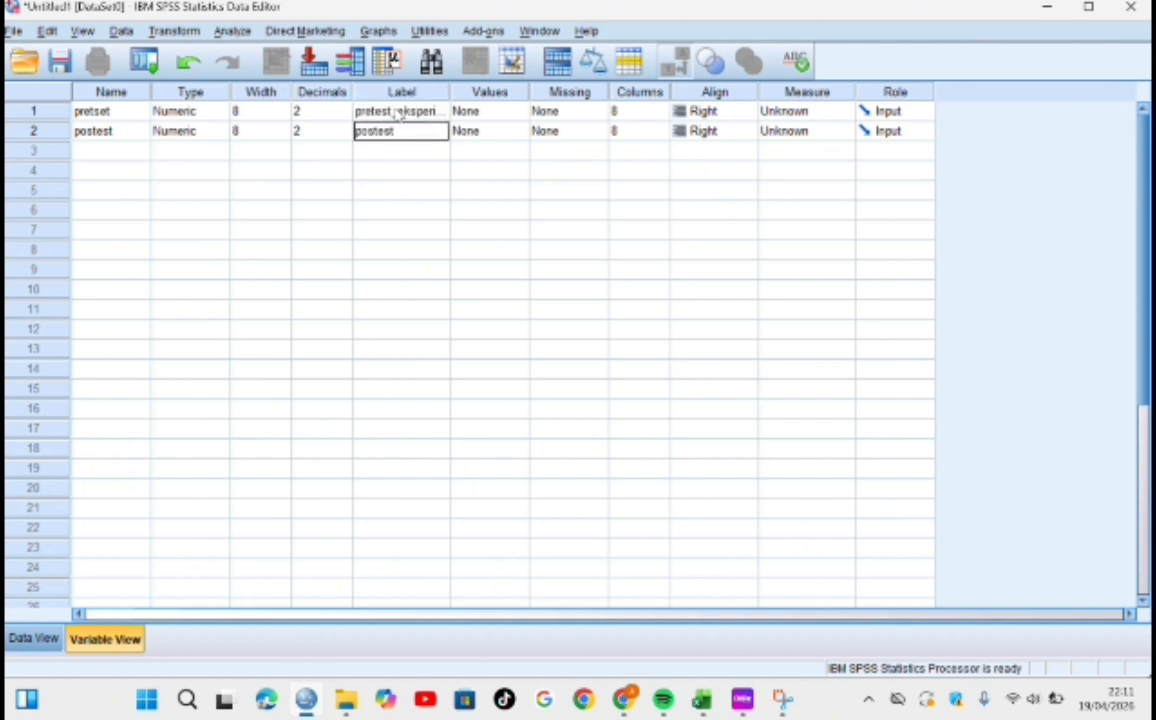
{"action": "type", "text": "_eksperimen"}
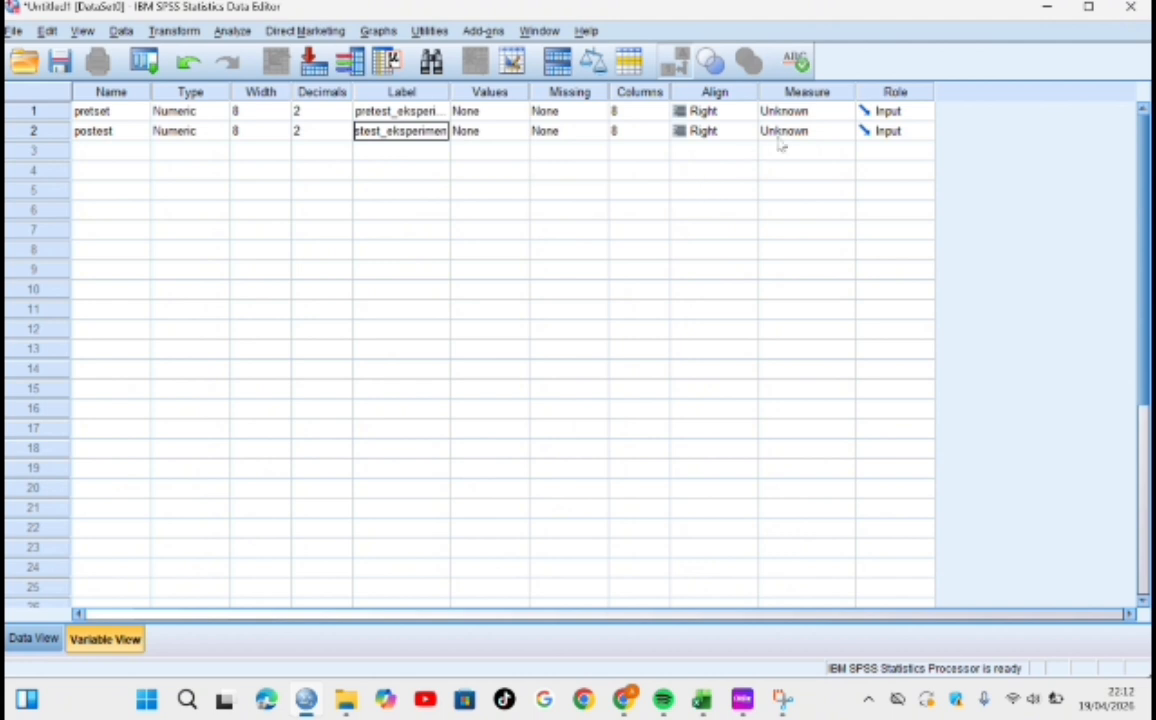
{"action": "left_click", "coordinate": [800, 111]}
{"action": "left_click", "coordinate": [800, 130]}
{"action": "left_click", "coordinate": [800, 134]}
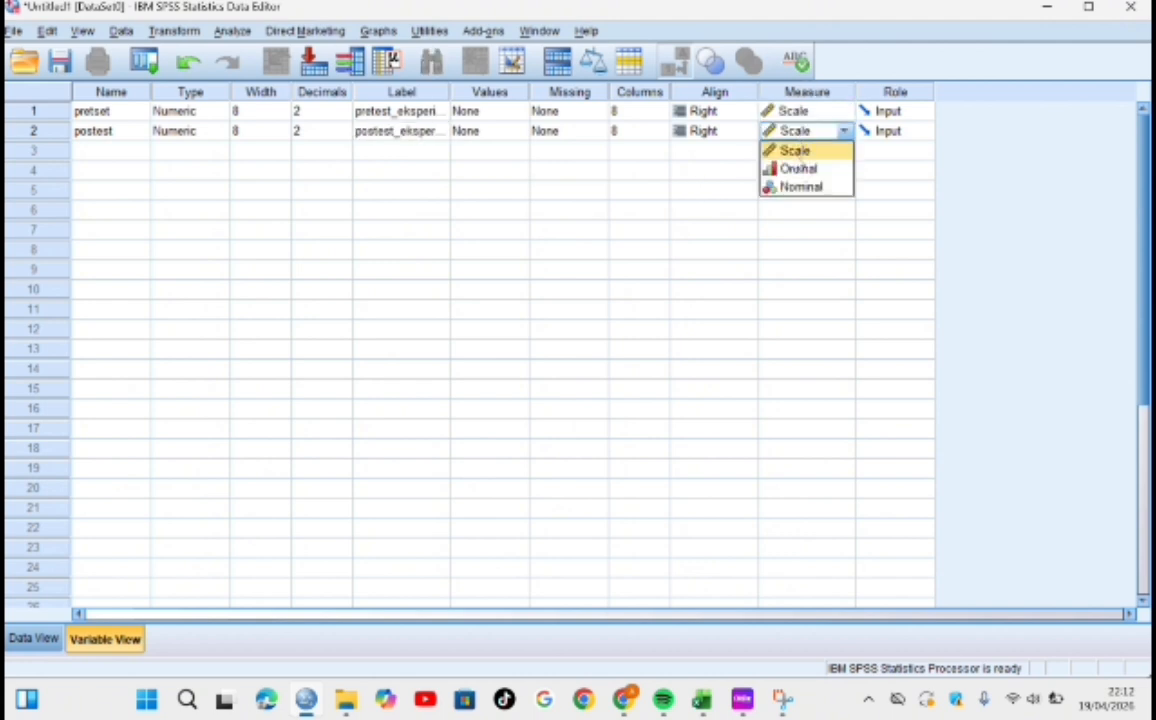
{"action": "left_click", "coordinate": [796, 151]}
- Switch to Excel and copy the experimental group's scores in B1:C30 of the Eksperimen sheet
{"action": "left_click", "coordinate": [45, 638]}
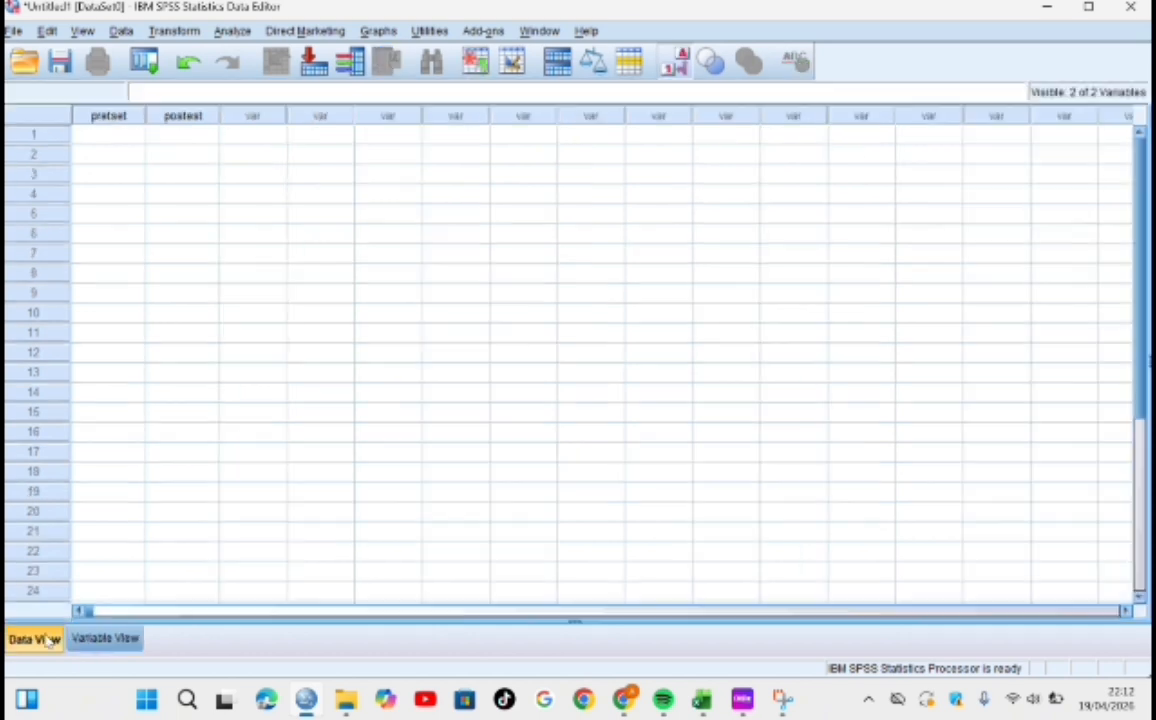
{"action": "mouse_move", "coordinate": [704, 700]}
{"action": "left_click", "coordinate": [690, 612]}
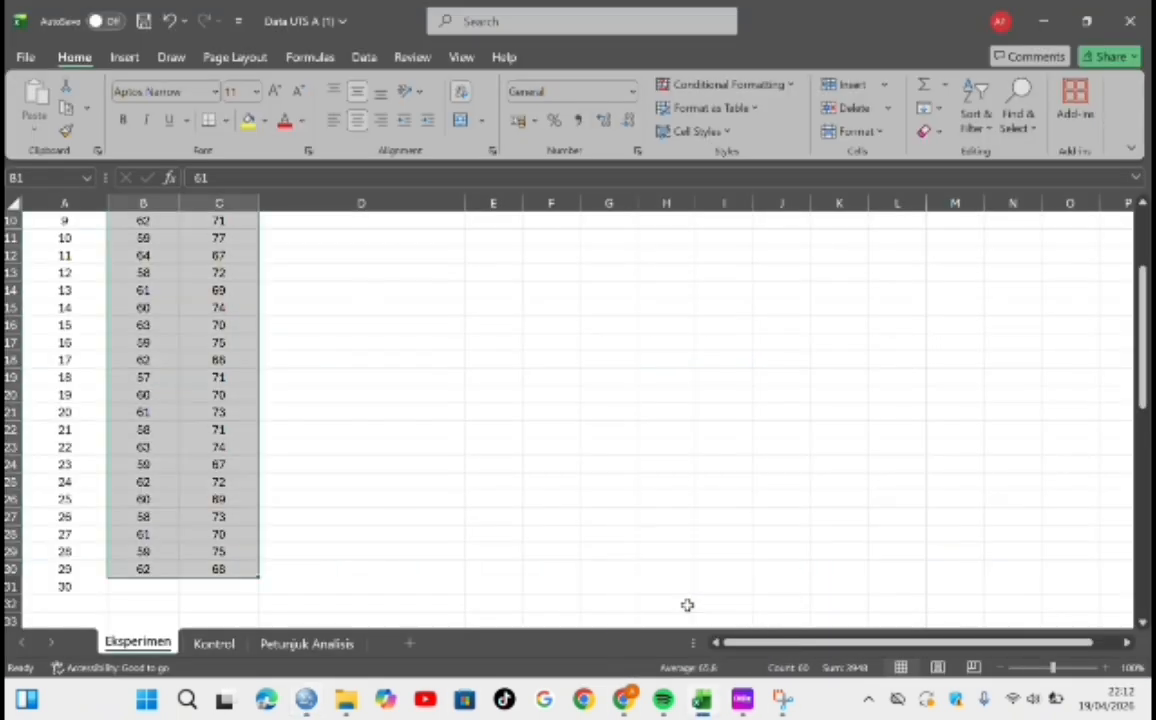
{"action": "left_click_drag", "start_coordinate": [687, 605], "coordinate": [245, 392]}
{"action": "left_click", "coordinate": [111, 374]}
{"action": "left_click", "coordinate": [142, 362]}
{"action": "key", "text": "ctrl+Up"}
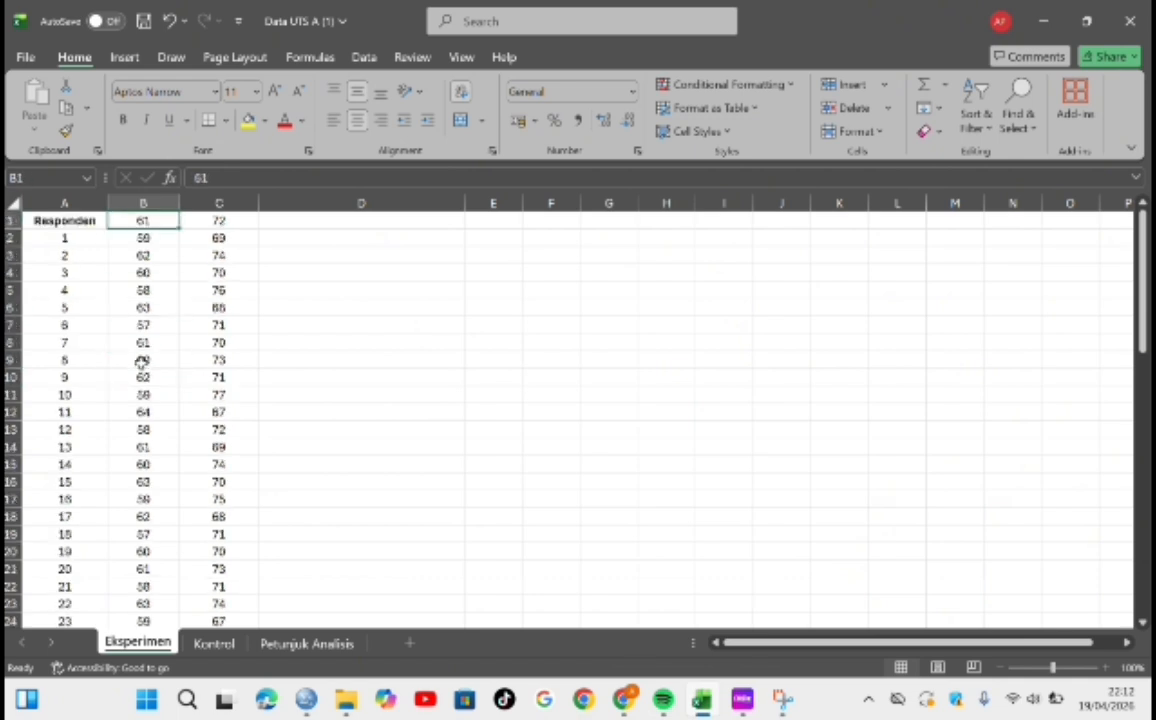
{"action": "left_click_drag", "start_coordinate": [146, 222], "coordinate": [197, 357]}
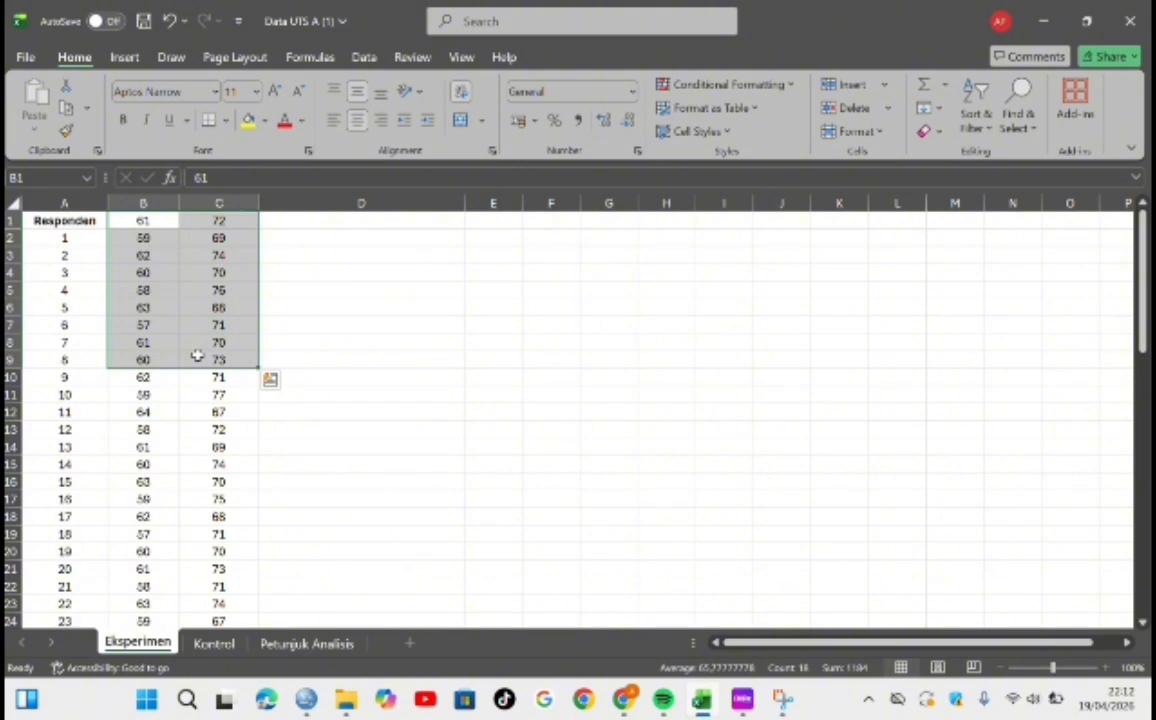
{"action": "left_click", "coordinate": [197, 357]}
{"action": "left_click", "coordinate": [139, 227]}
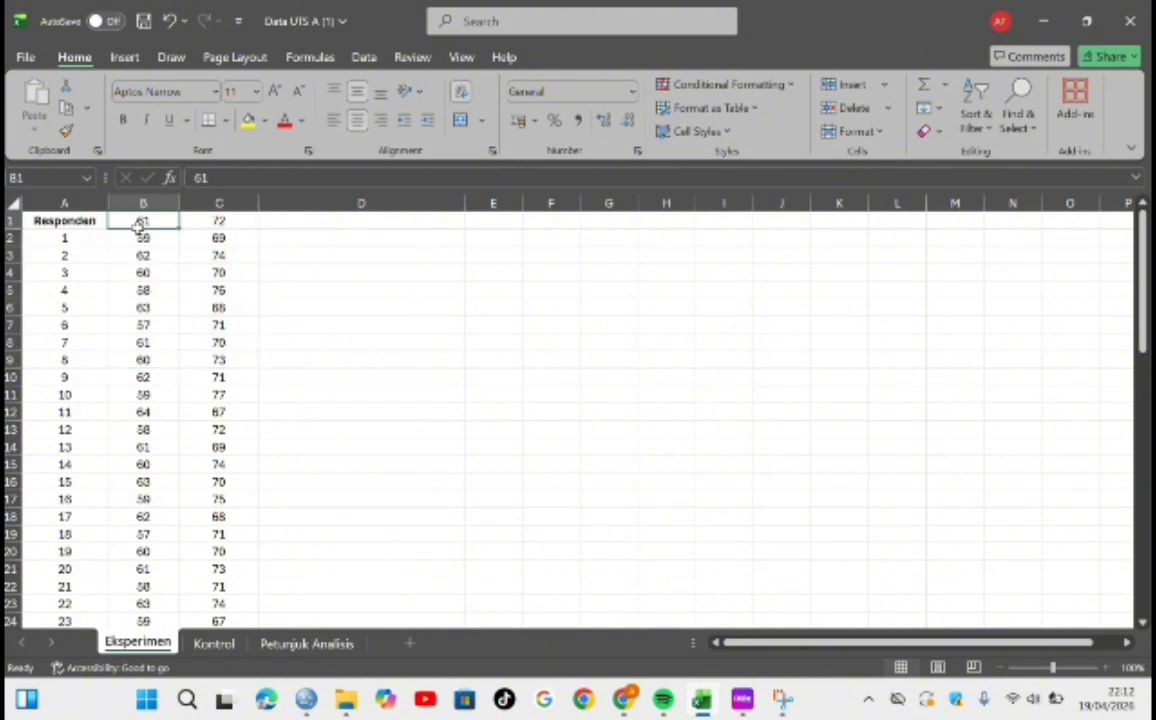
{"action": "left_click_drag", "start_coordinate": [142, 222], "coordinate": [215, 572]}
{"action": "key", "text": "ctrl+c"}
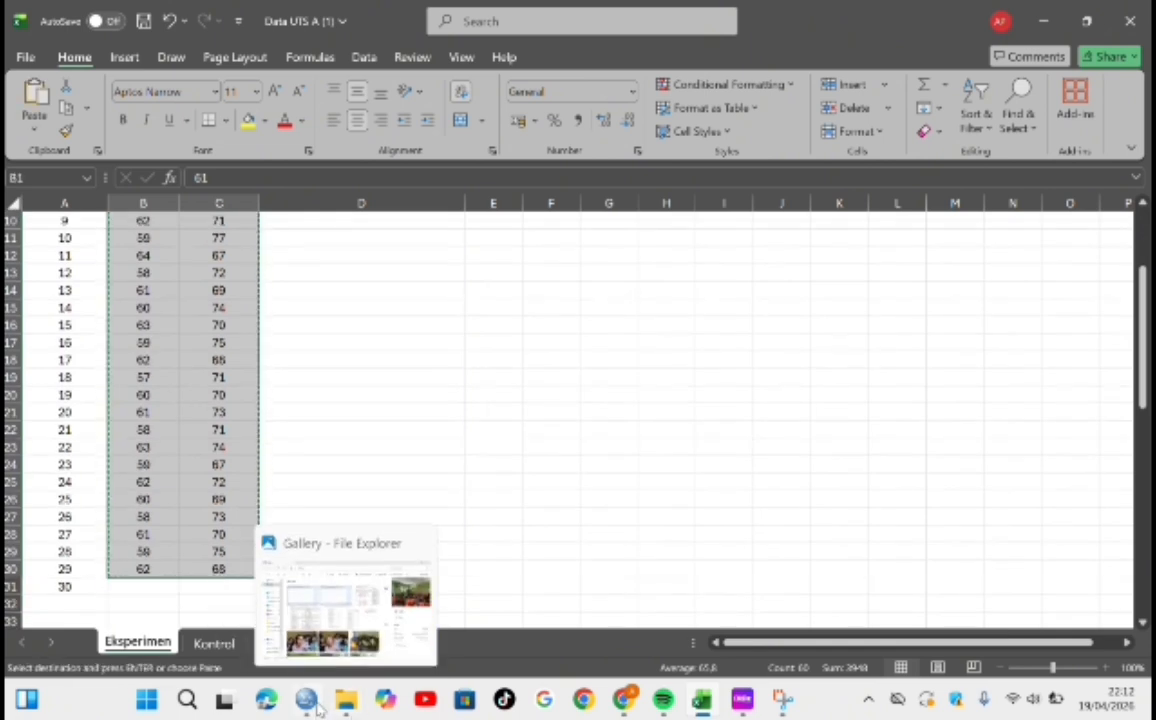
- Return to SPSS and paste the copied scores into the pretset and postest columns, starting at the first row
{"action": "left_click", "coordinate": [304, 640]}
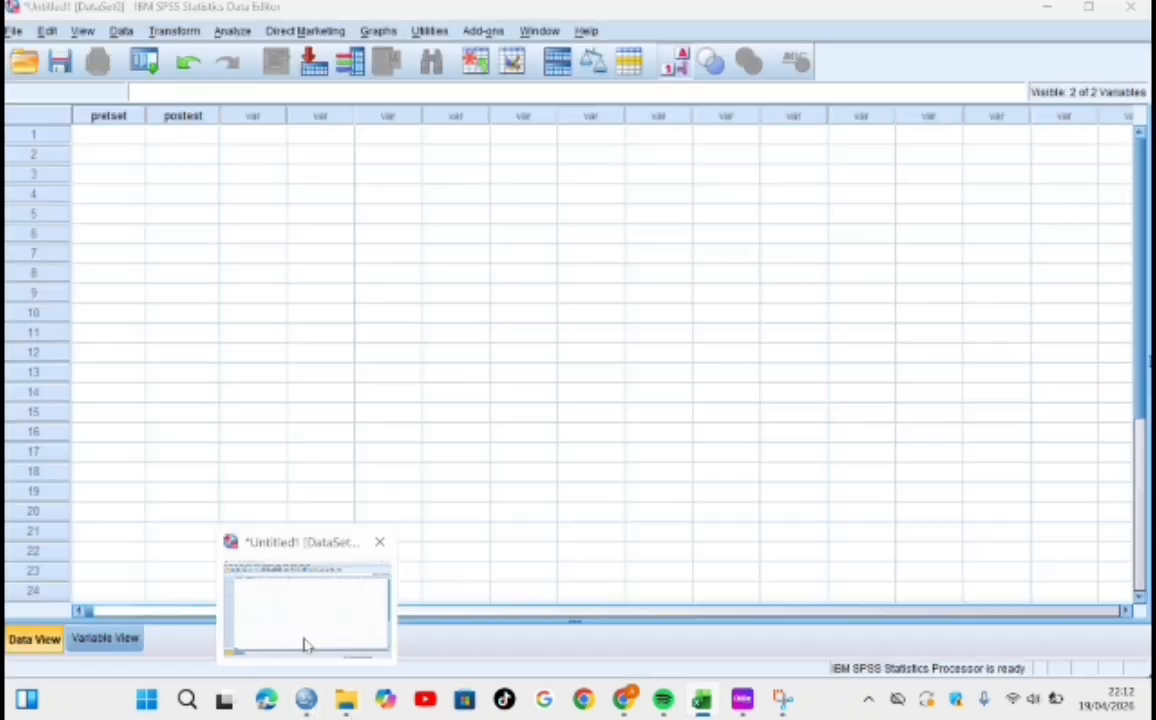
{"action": "left_click", "coordinate": [100, 135]}
{"action": "key", "text": "ctrl+v"}
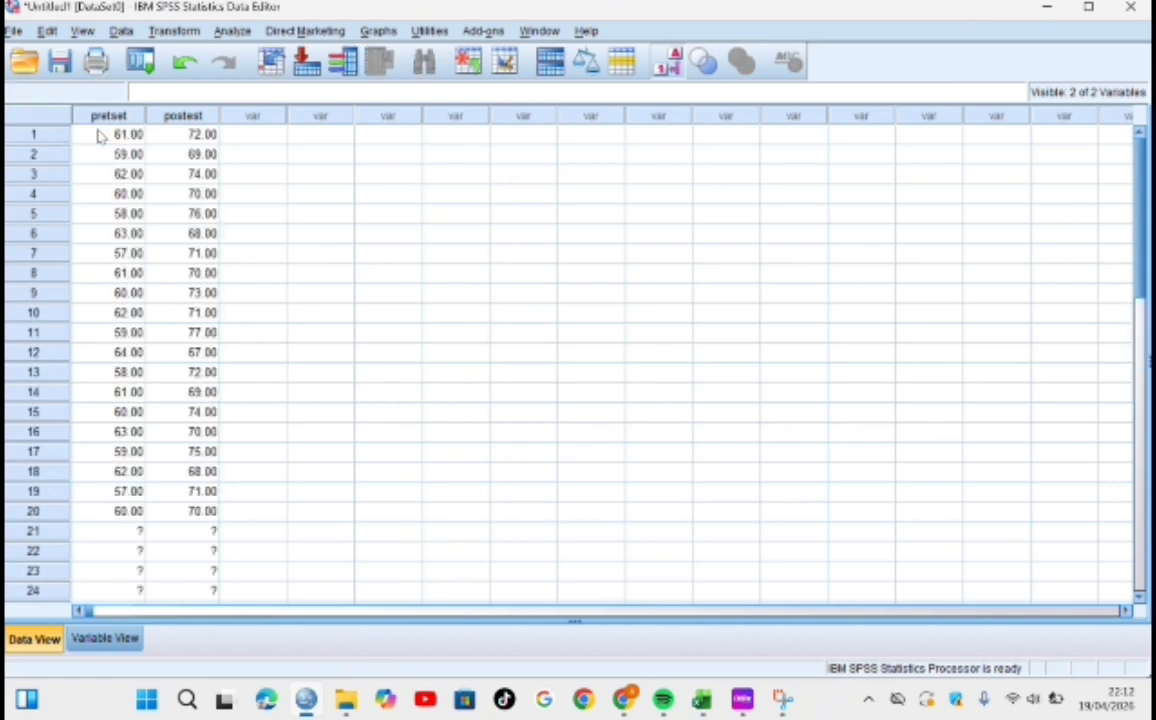
- Set up a One-Way ANOVA with pretest_eksperimen as the dependent variable and postest_eksperimen as the factor
{"action": "left_click", "coordinate": [232, 31]}
{"action": "mouse_move", "coordinate": [312, 120]}
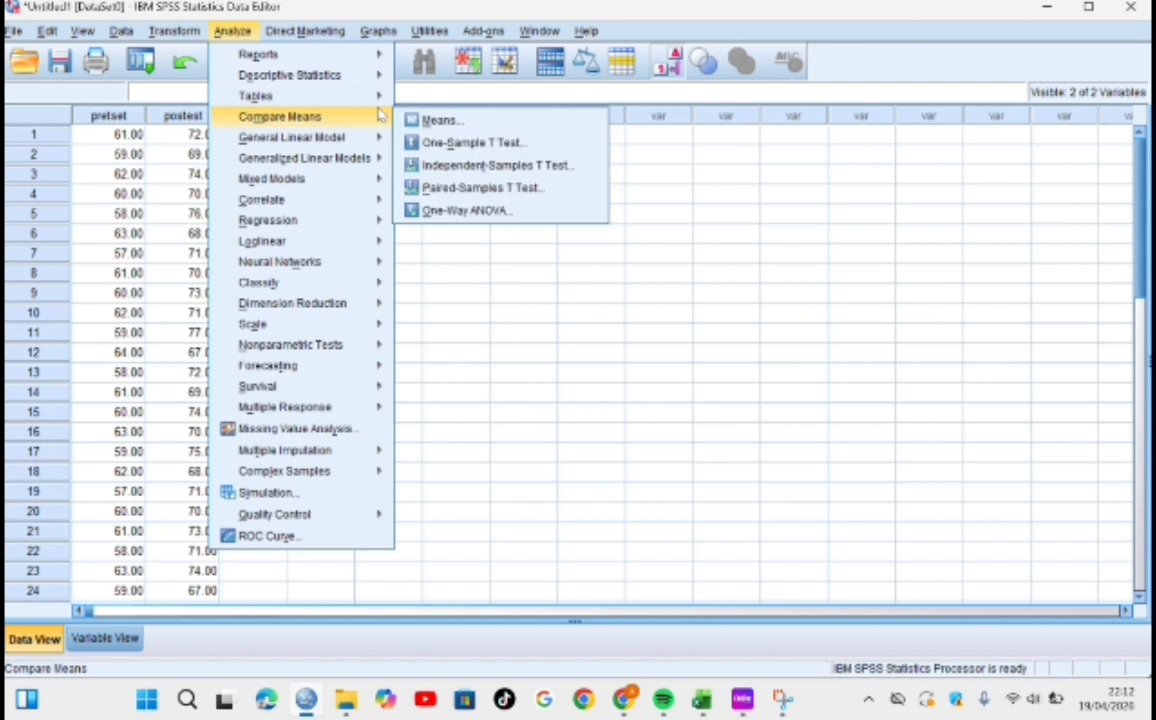
{"action": "left_click", "coordinate": [451, 216]}
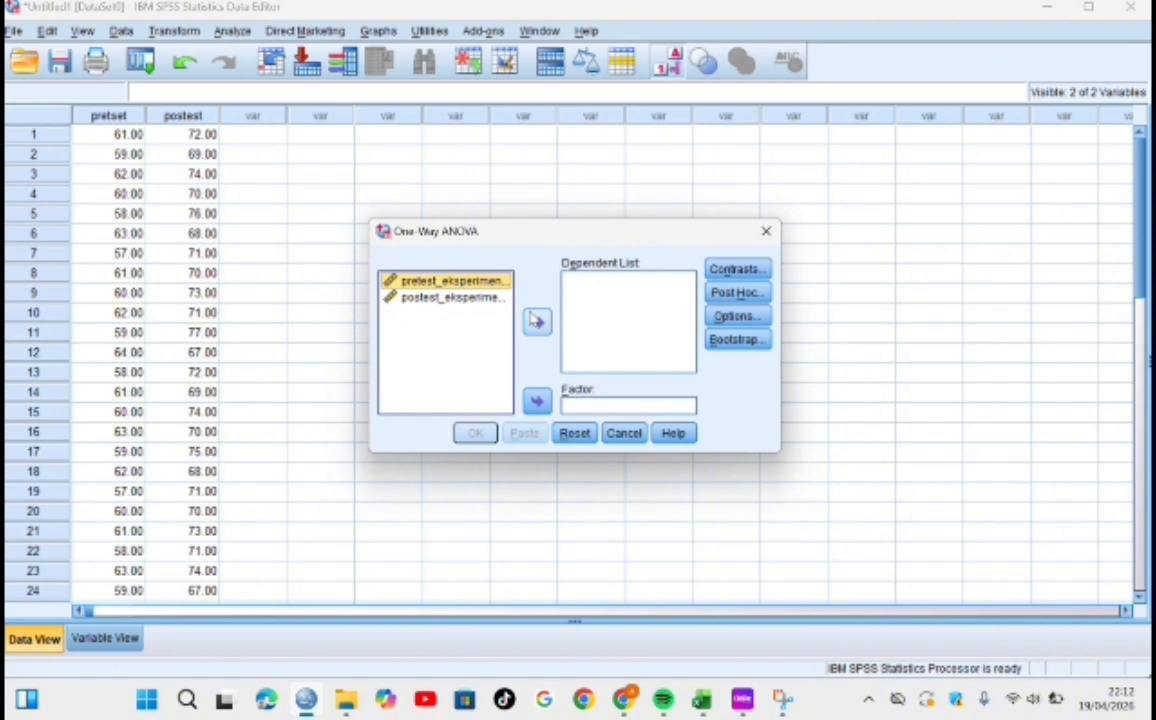
{"action": "left_click", "coordinate": [536, 320]}
{"action": "left_click", "coordinate": [480, 283]}
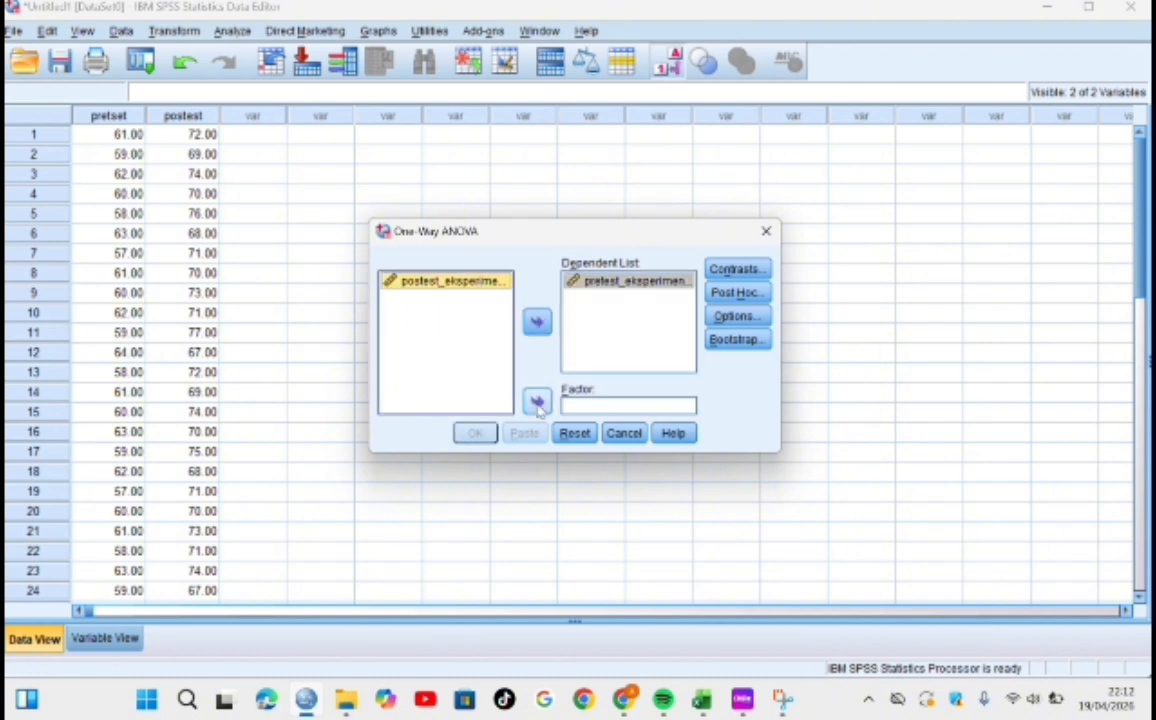
{"action": "left_click", "coordinate": [537, 402]}
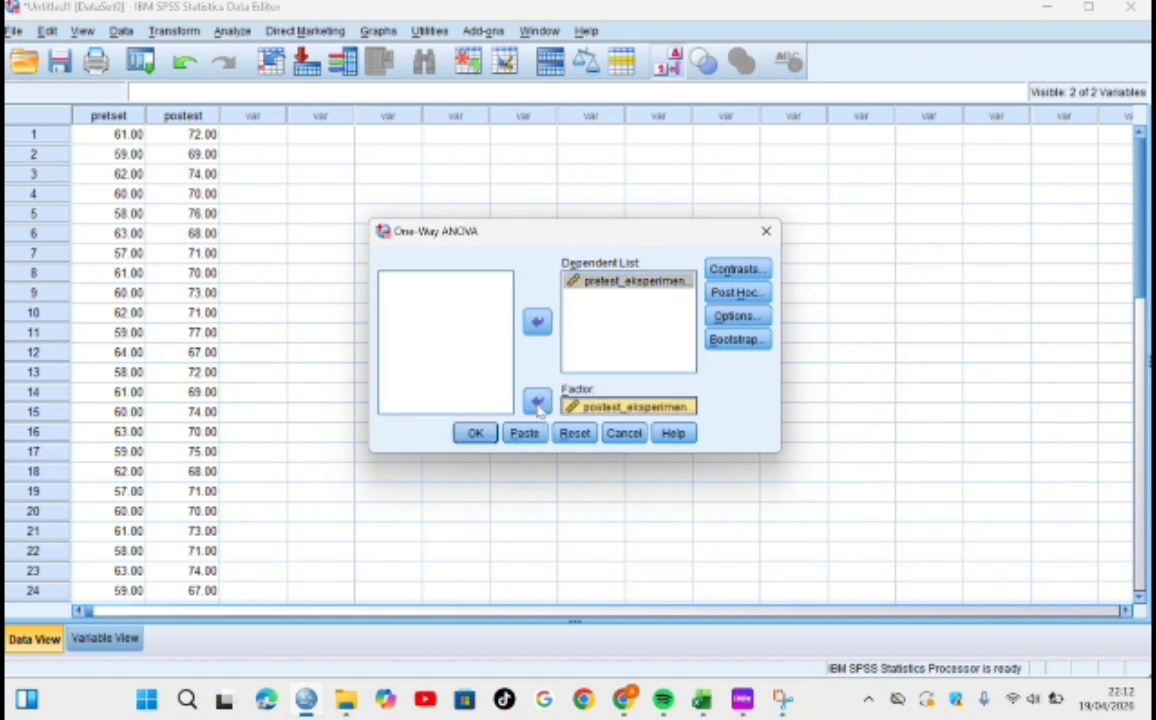
- Open the options of the One-Way ANOVA
{"action": "left_click", "coordinate": [735, 316]}
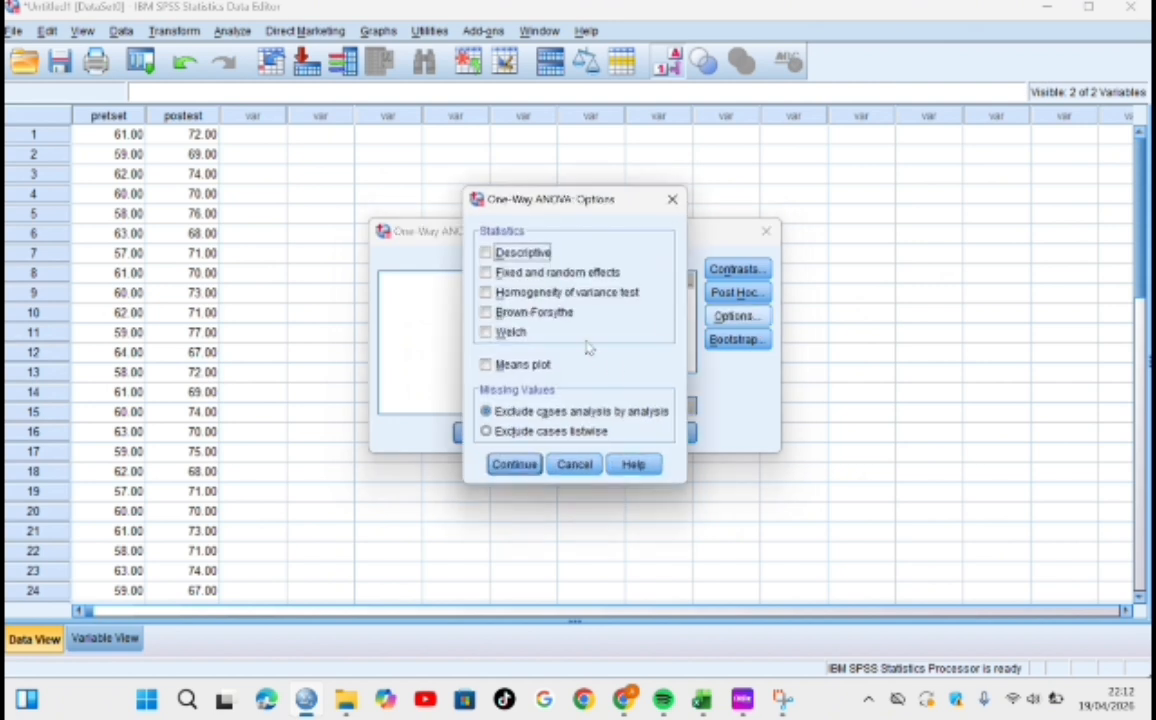